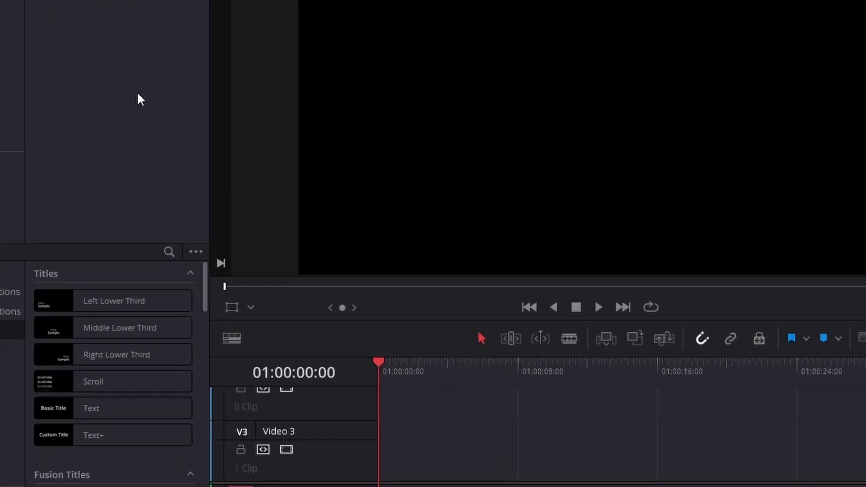
- Create a new 5-second Fusion composition clip, Fusion Composition 2, in the Media Pool
right_click(138, 149)
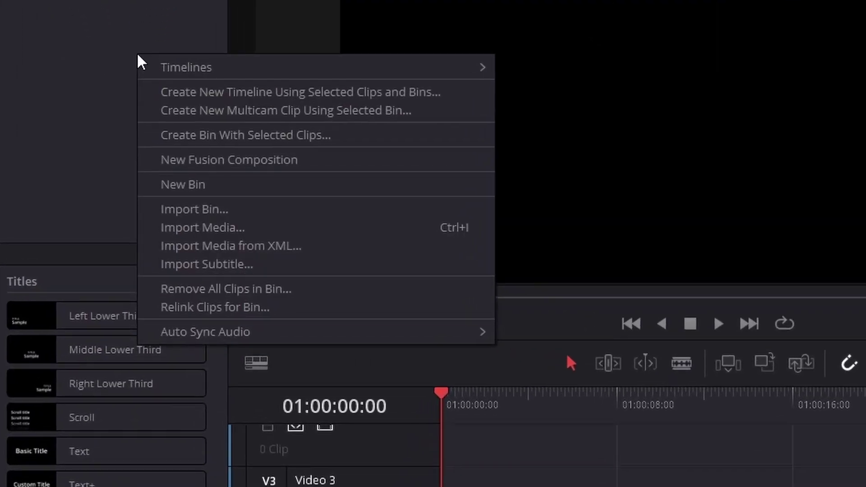
click(254, 162)
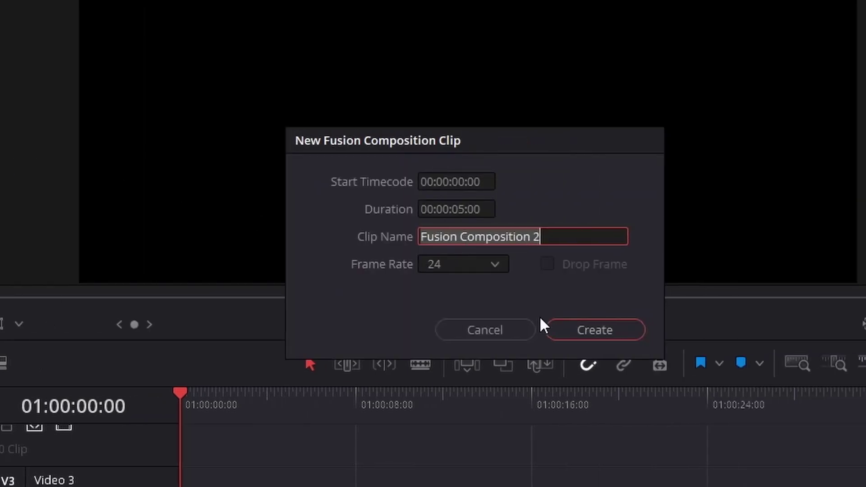
click(591, 329)
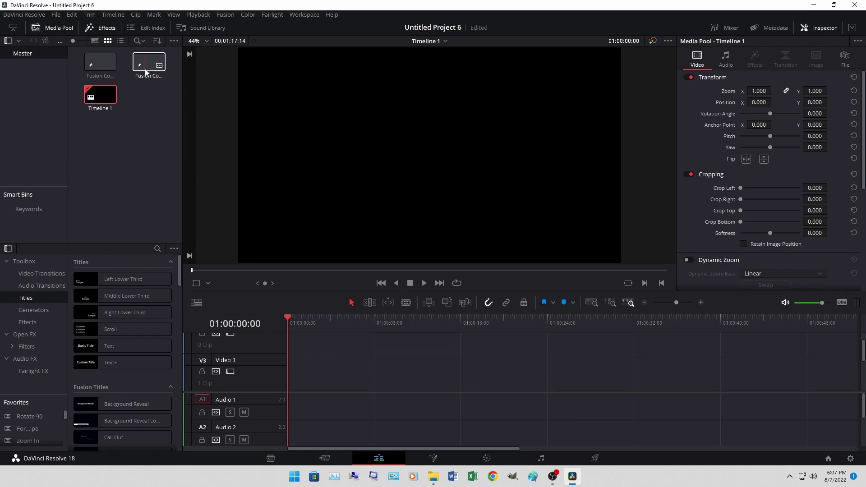
- Place Fusion Composition 2 at the start of track V3 and extend it to about 16 seconds
mouse_move(148, 64)
mouse_down()
mouse_move(304, 337)
mouse_move(313, 362)
mouse_move(290, 379)
mouse_up()
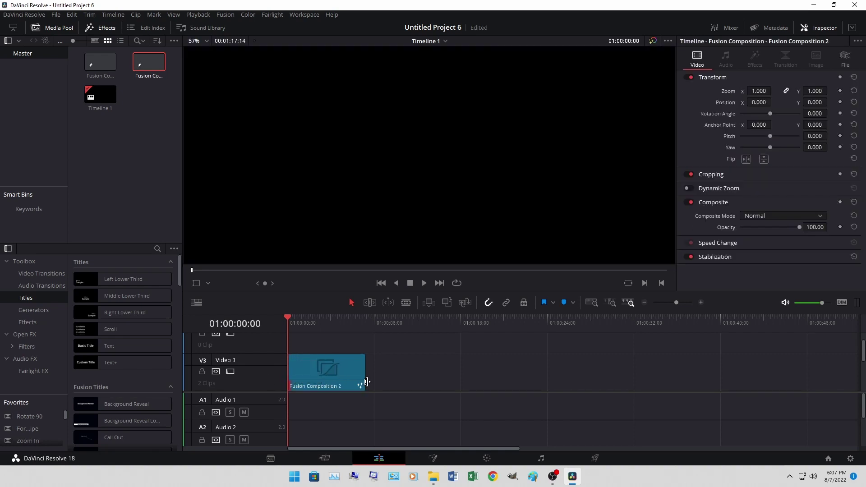
drag(365, 376, 485, 376)
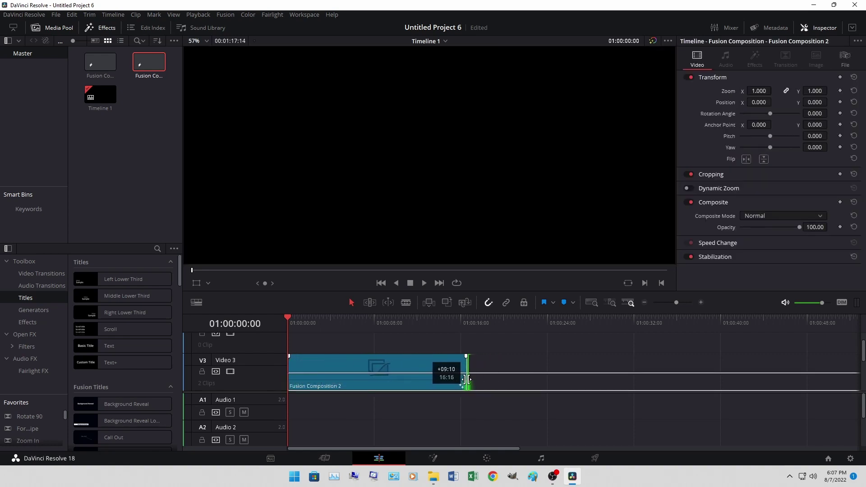
drag(485, 377, 466, 377)
click(362, 374)
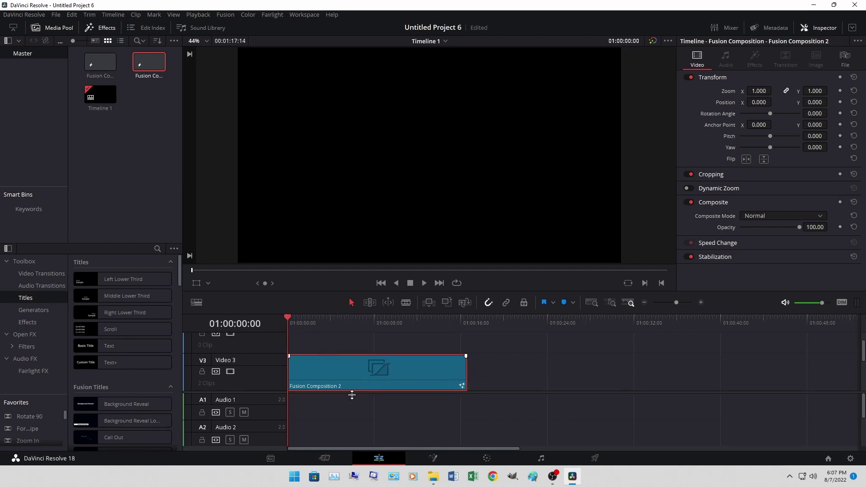
- On the Fusion page, move MediaOut1 right and add a Text1 node to its left
click(435, 459)
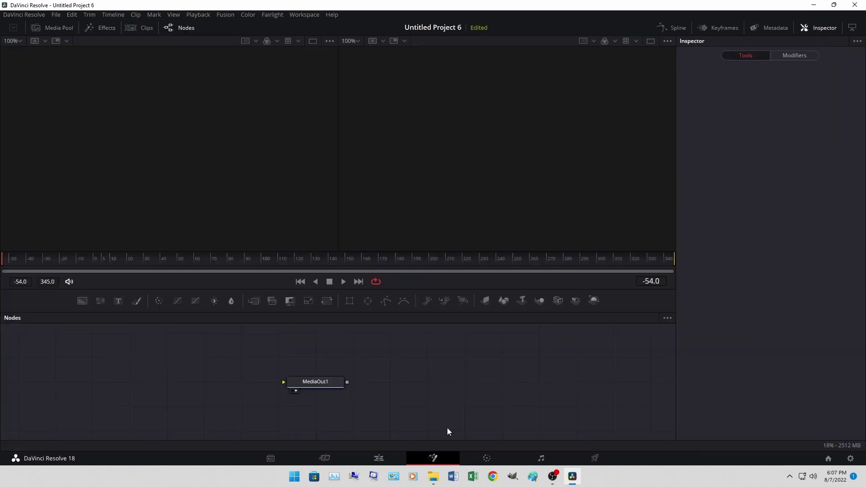
drag(346, 382, 551, 386)
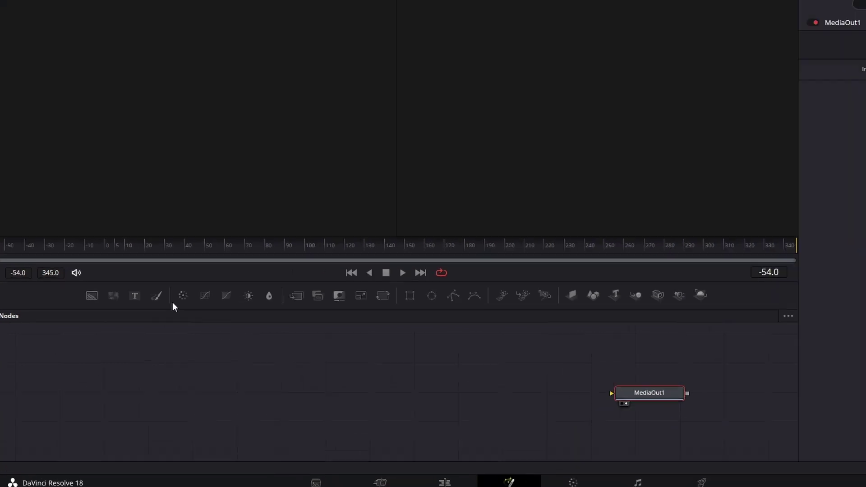
drag(202, 276, 504, 428)
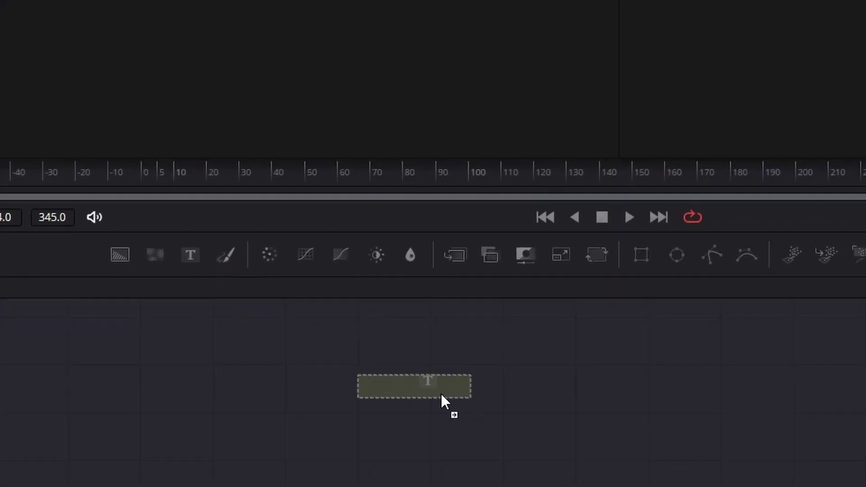
drag(452, 325, 595, 333)
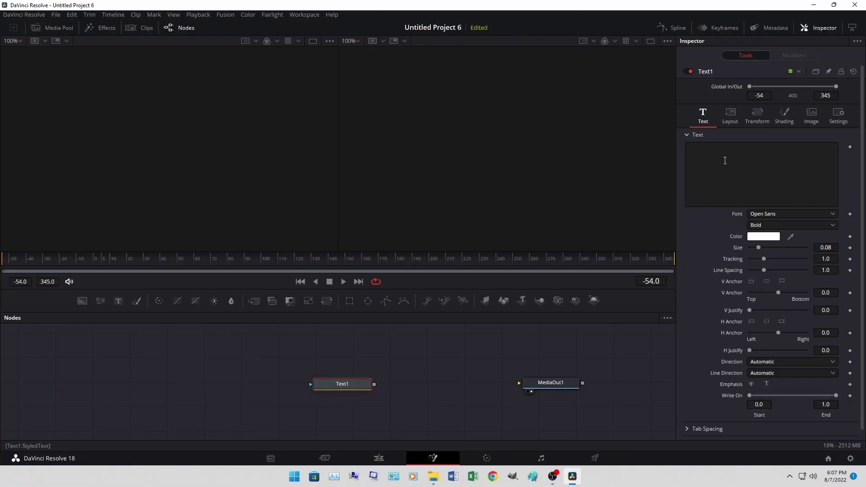
- Enter 'Echo Text' as the title and show Text1's output in the viewer
click(718, 161)
text(E)
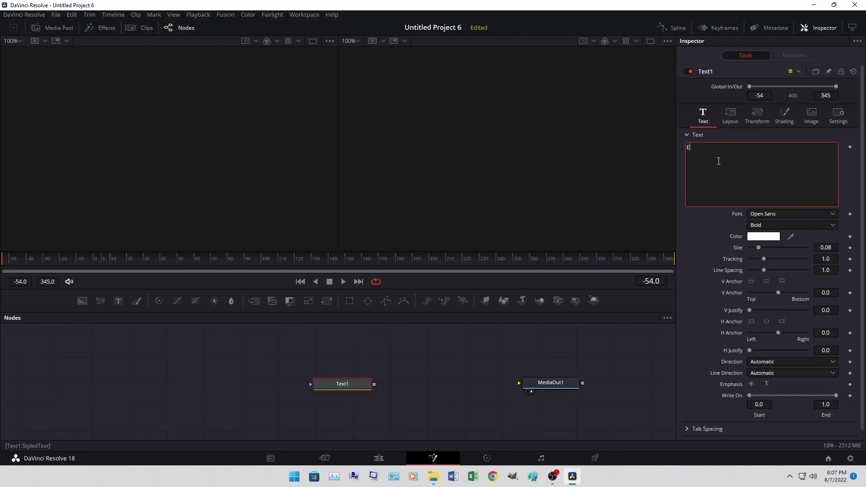
text(cho Text)
drag(344, 382, 404, 233)
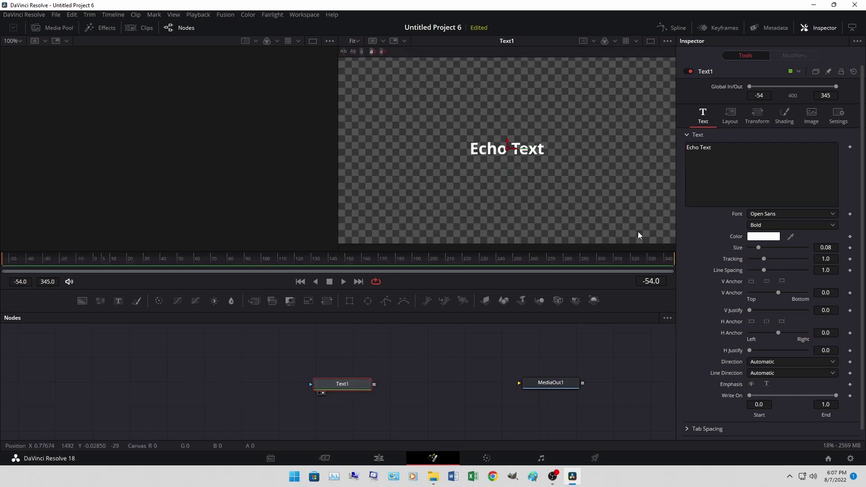
click(731, 155)
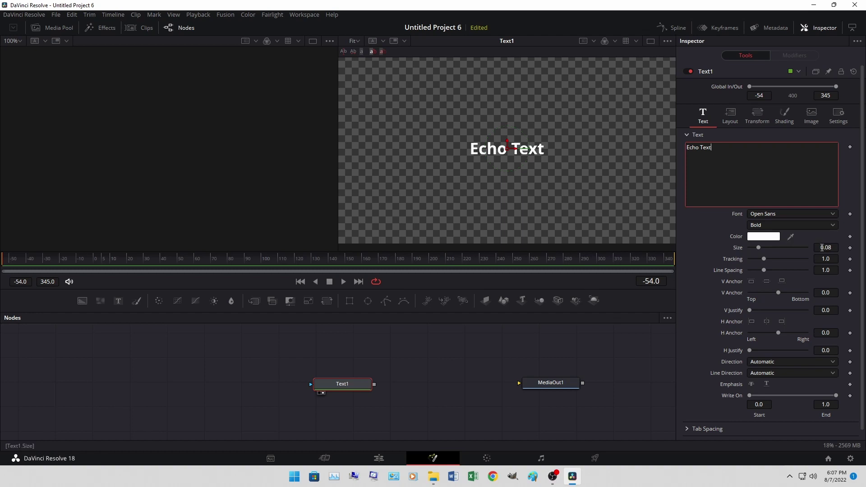
- Enlarge the text to size 0.1261 and set its font to Ink Free
drag(821, 248, 859, 247)
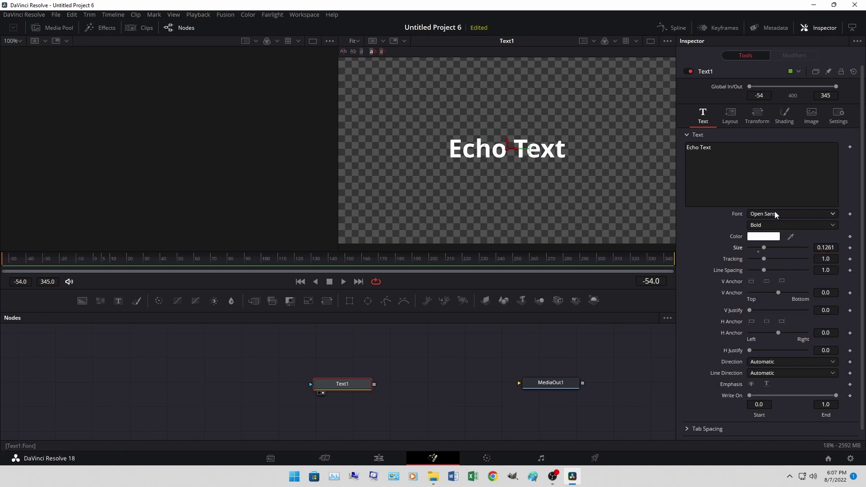
click(775, 213)
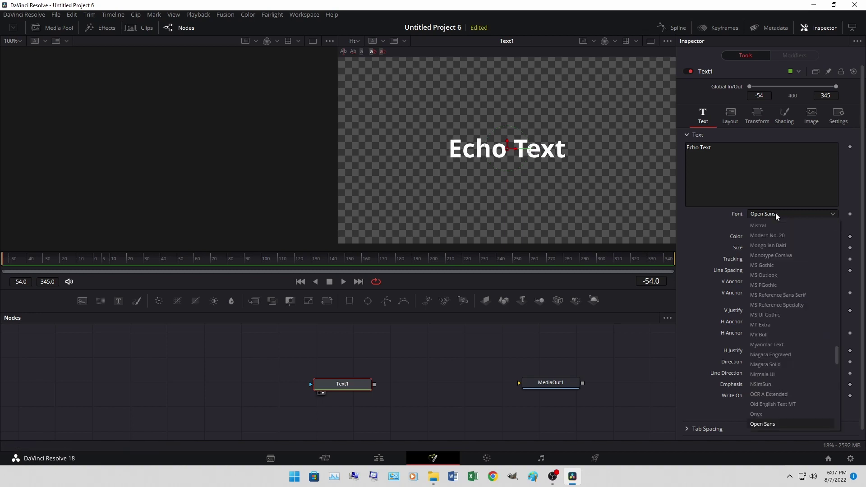
scroll(775, 213, up, 15)
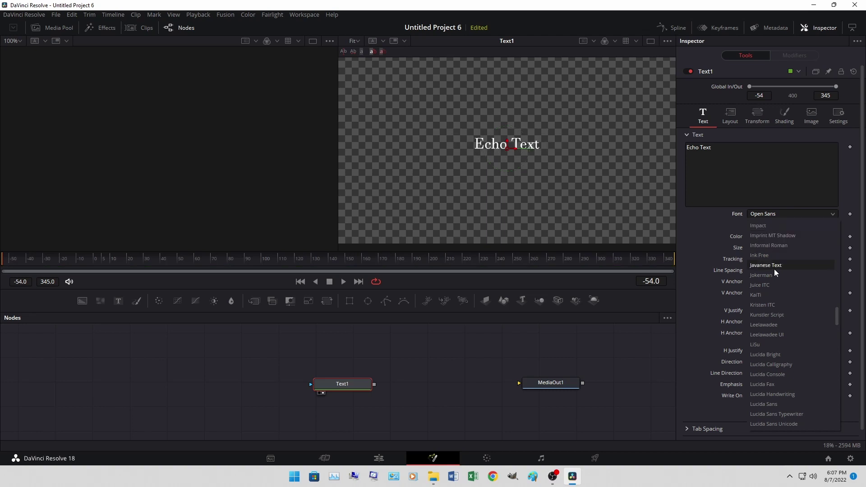
click(769, 256)
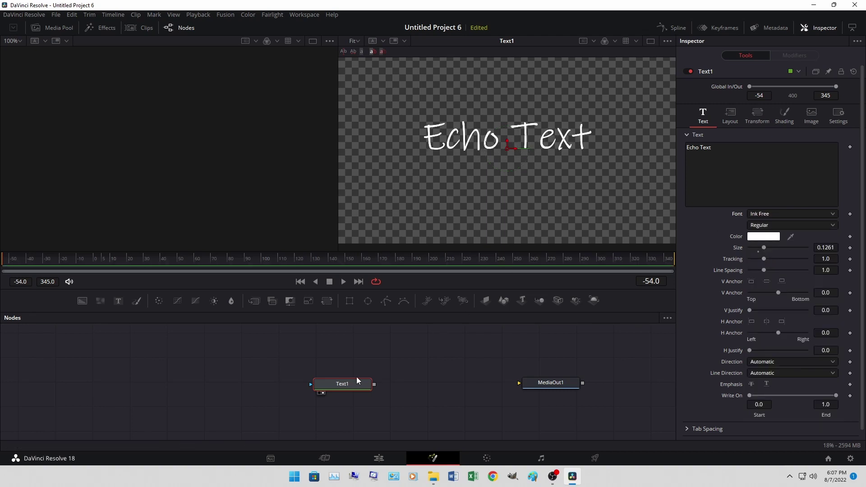
drag(357, 380, 266, 385)
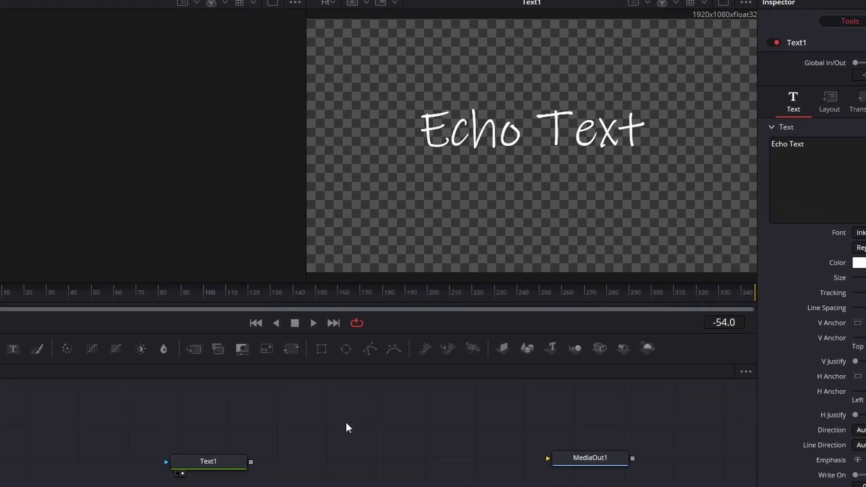
- Add a Soft Glow node from the tool search and connect Text1's output into SoftGlow1
key(shift+space)
text(du)
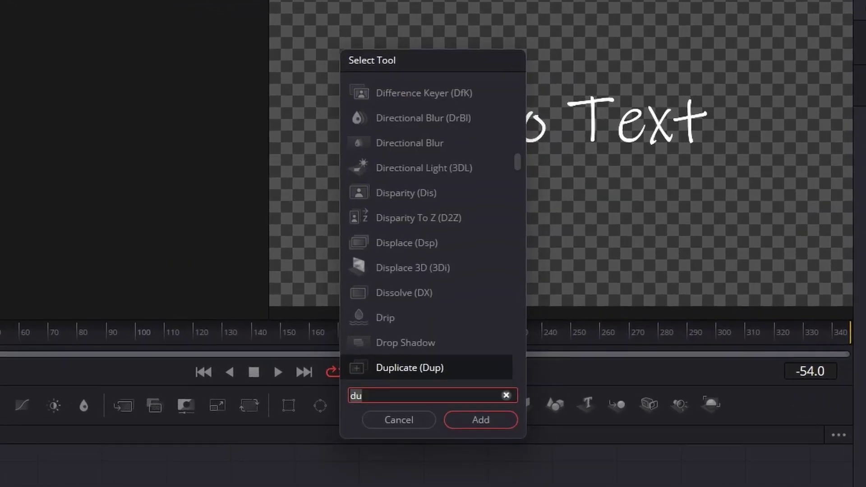
key(BackSpace)
key(BackSpace)
text(glow)
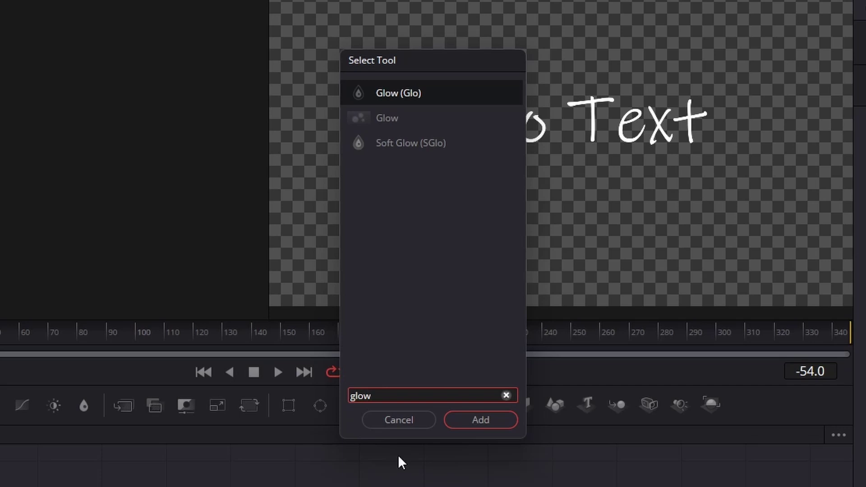
click(402, 145)
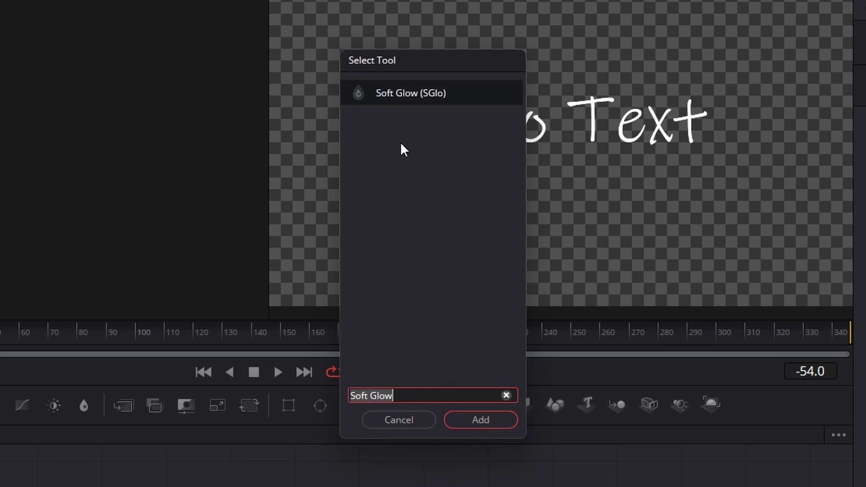
click(417, 97)
click(487, 422)
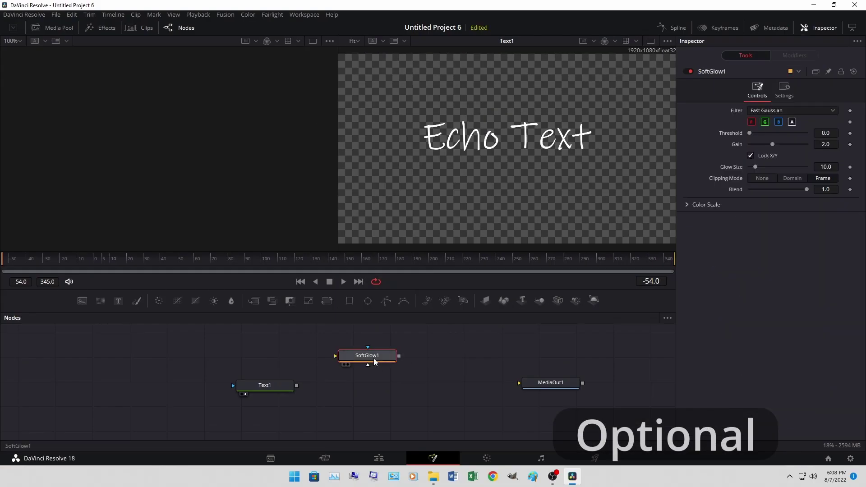
drag(374, 360, 357, 387)
mouse_move(297, 385)
mouse_down()
mouse_move(352, 380)
mouse_move(450, 201)
mouse_up()
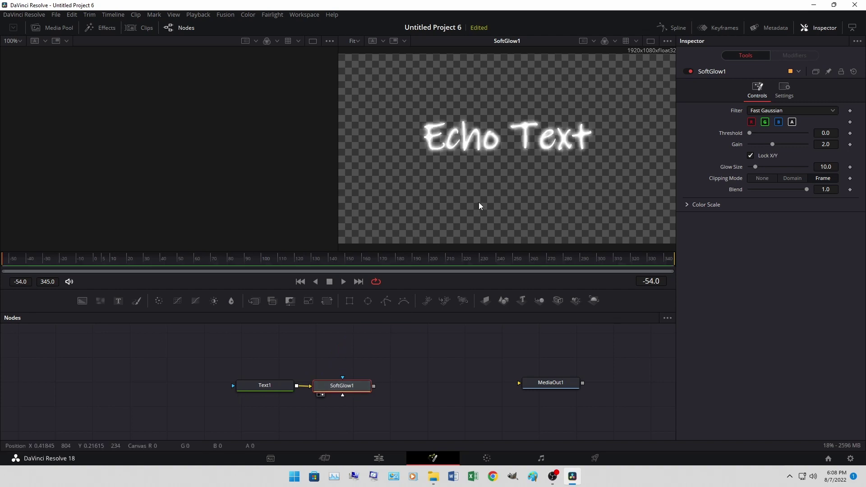
- Tint the glow cyan with Red Scale 0.331 and Green and Blue Scale reset to default
click(686, 204)
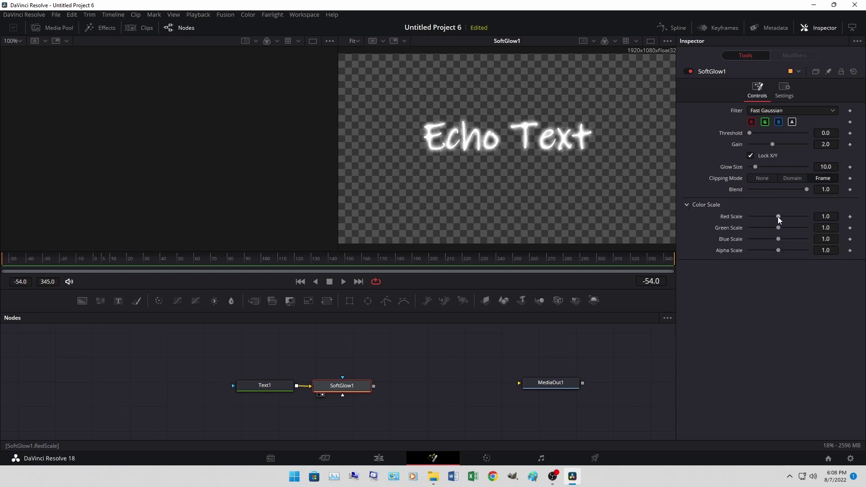
mouse_move(777, 216)
mouse_down()
mouse_move(802, 217)
mouse_move(749, 217)
mouse_move(798, 227)
mouse_move(750, 240)
mouse_up()
double_click(733, 228)
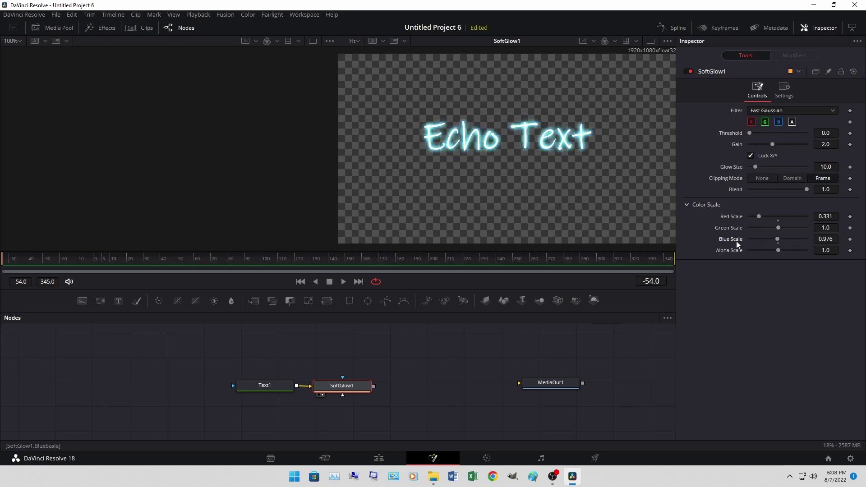
double_click(737, 241)
- Shift the Text1 and SoftGlow1 nodes left and reselect SoftGlow1
drag(272, 385, 204, 386)
drag(330, 390, 284, 387)
click(288, 384)
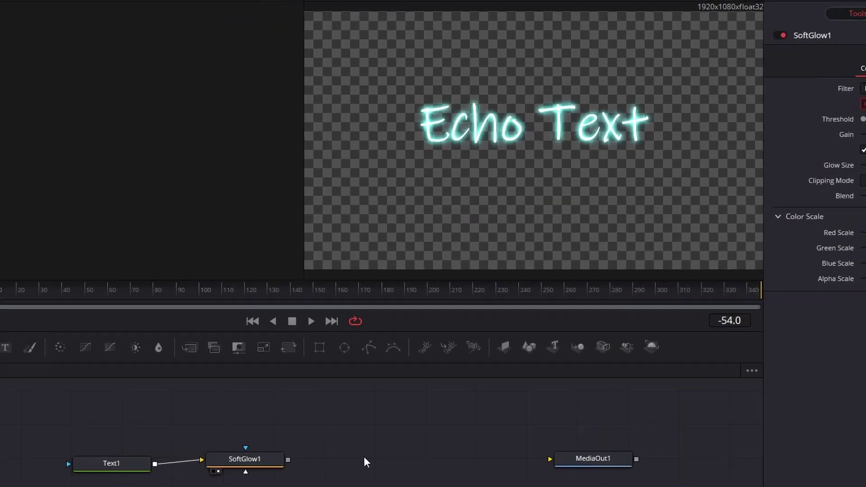
- Add a Duplicate node via the 'dup' search and feed SoftGlow1's output into Duplicate1
key(shift+space)
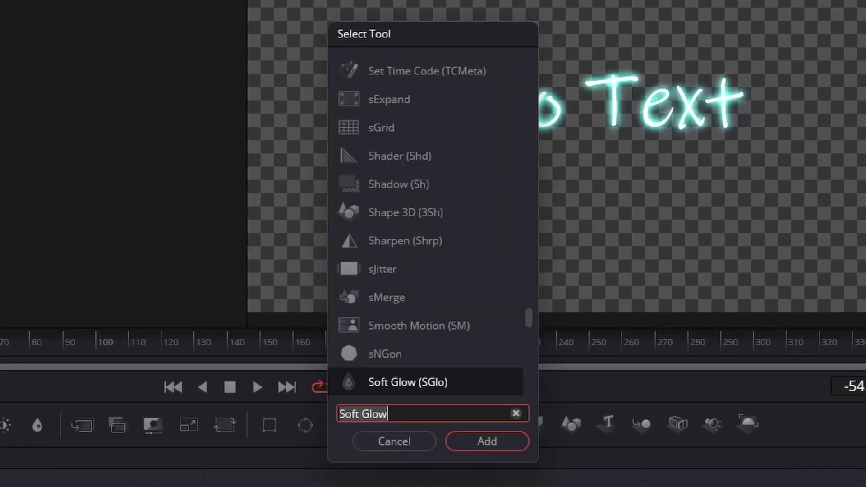
text(du)
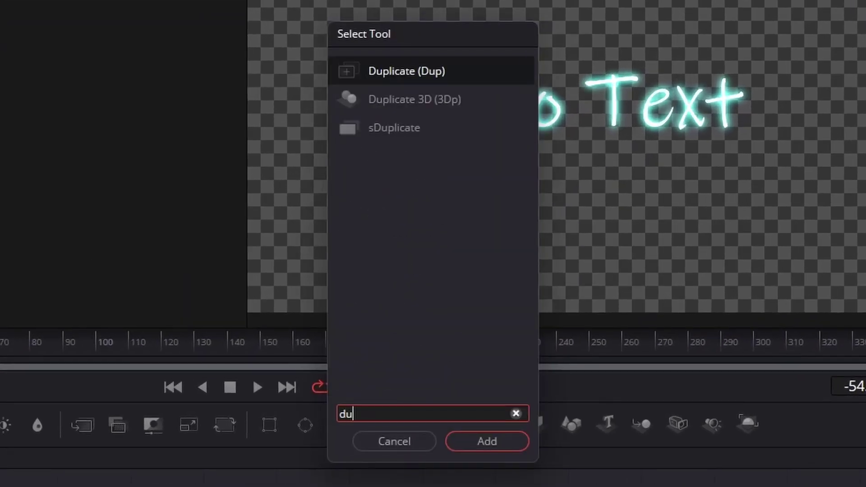
text(plicate)
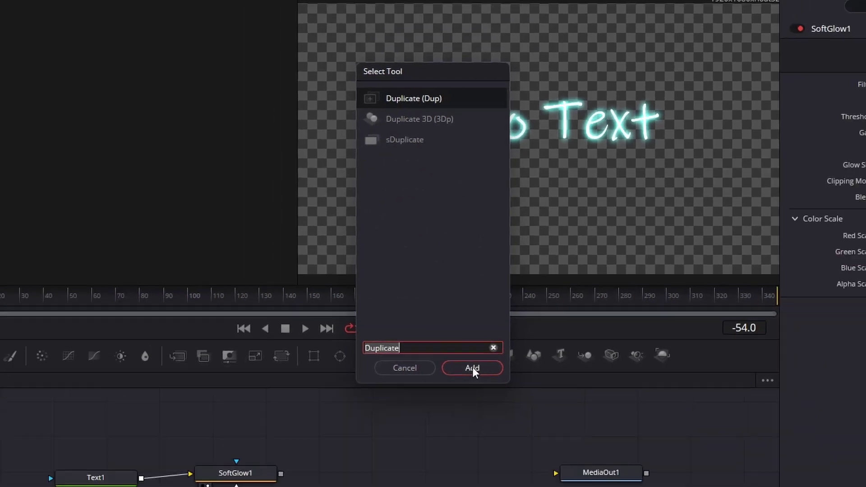
click(487, 441)
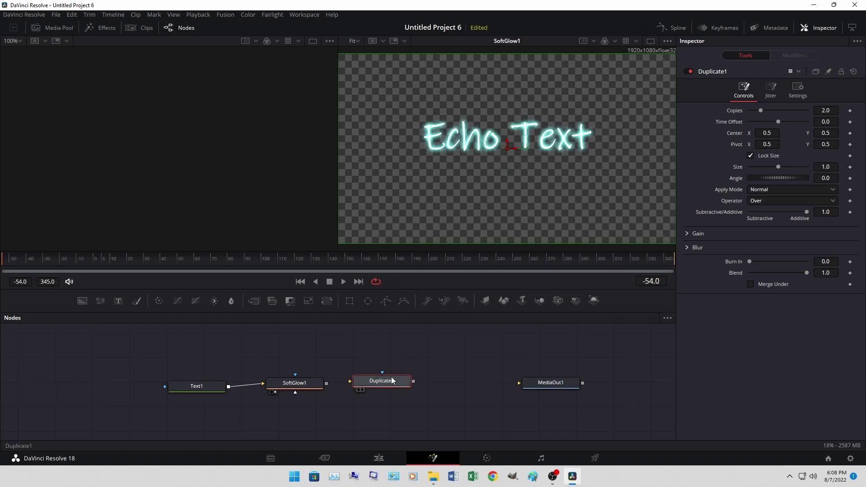
drag(388, 382, 387, 383)
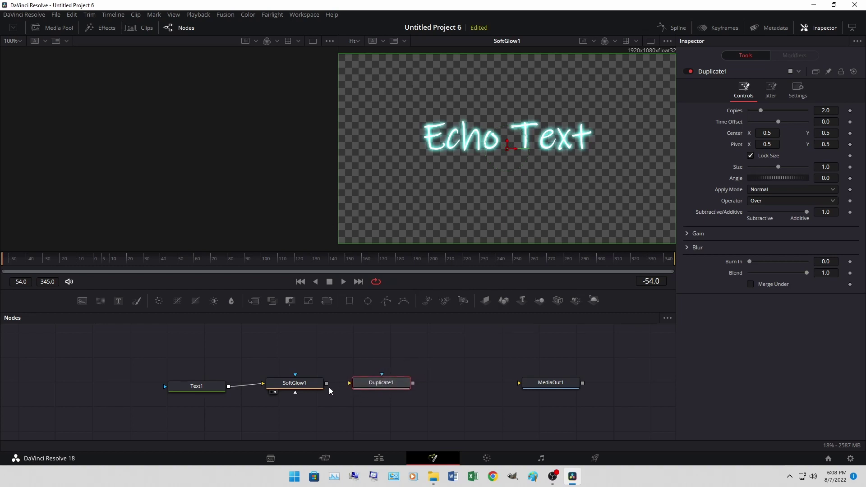
mouse_move(326, 383)
mouse_down()
mouse_move(348, 350)
mouse_move(358, 384)
mouse_move(494, 208)
mouse_up()
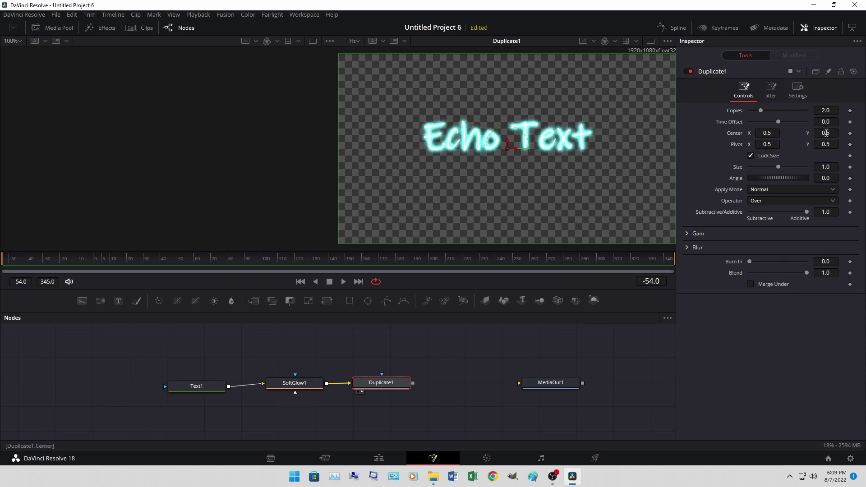
- Set Duplicate1's Center Y to 0.427, Copies to 4, and Blend to about 0.583
drag(828, 133, 812, 133)
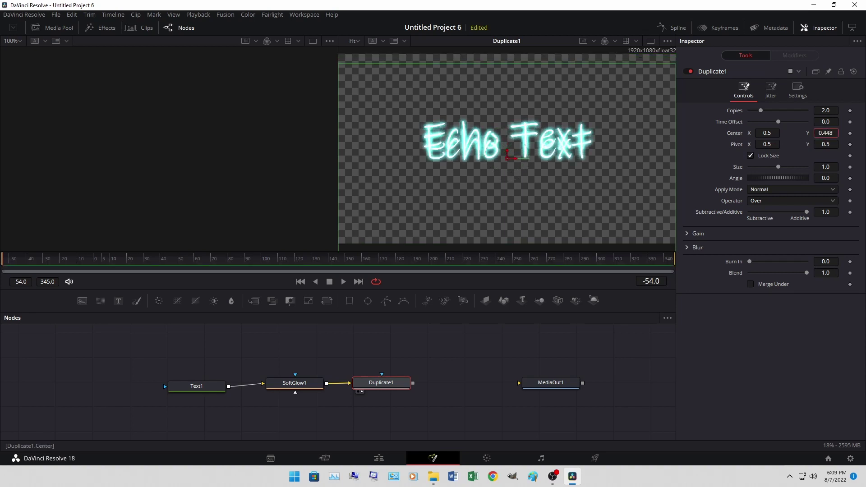
drag(811, 133, 812, 133)
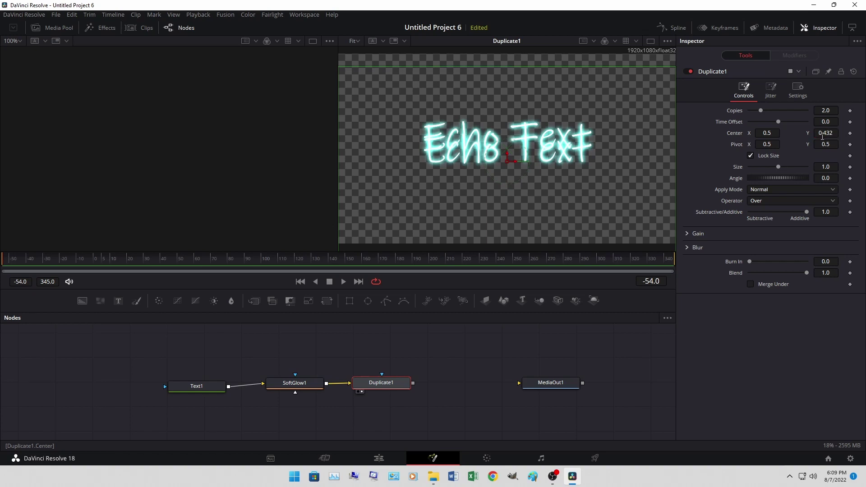
drag(828, 133, 826, 133)
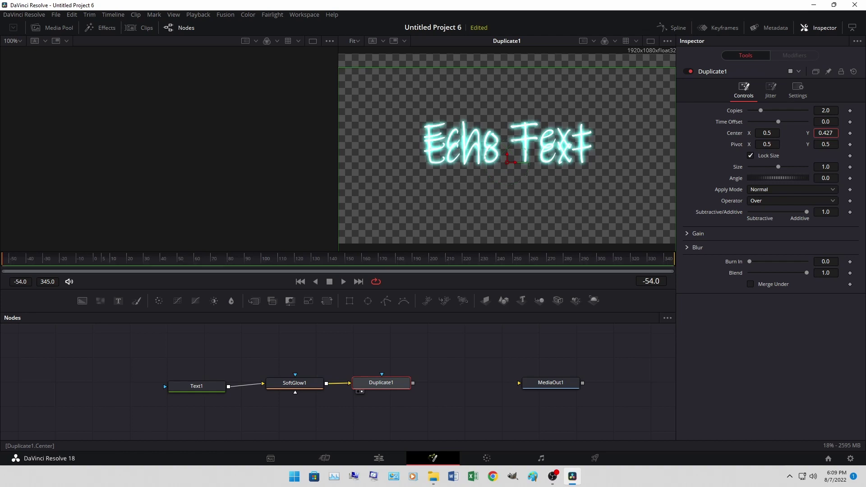
drag(829, 110, 817, 111)
click(826, 110)
drag(835, 110, 815, 109)
key(Tab)
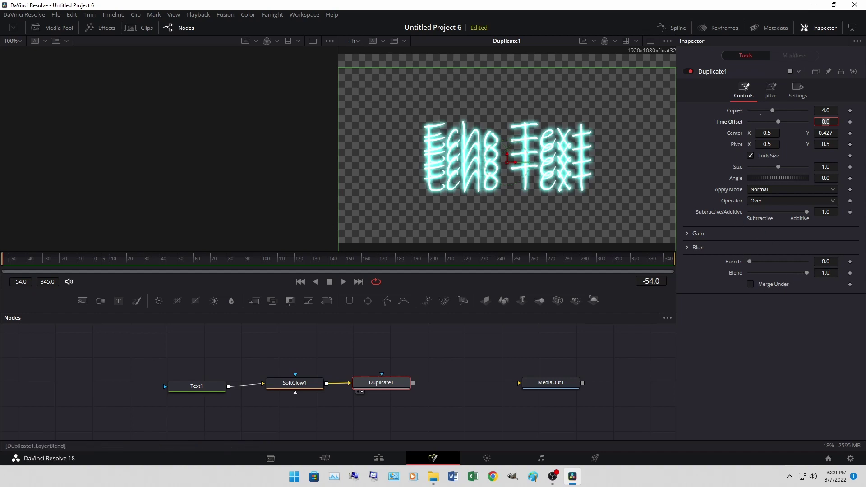
drag(806, 273, 783, 274)
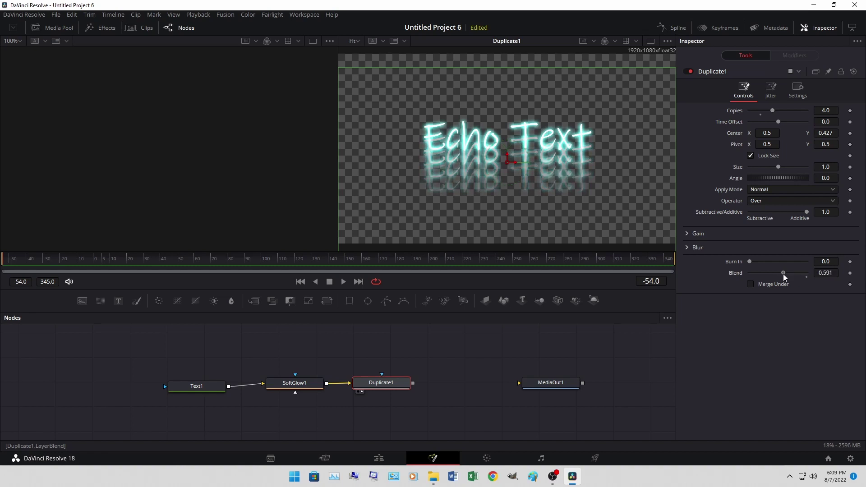
drag(783, 274, 781, 275)
- Reset Text1's Center to the default 0.5 and keyframe it at the centred frame near -28
mouse_move(820, 133)
mouse_down()
mouse_move(827, 133)
mouse_move(816, 133)
mouse_up()
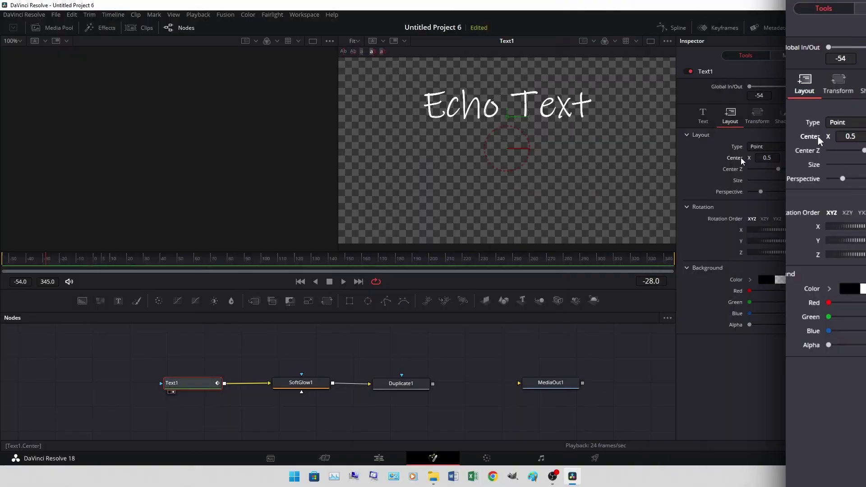
double_click(739, 159)
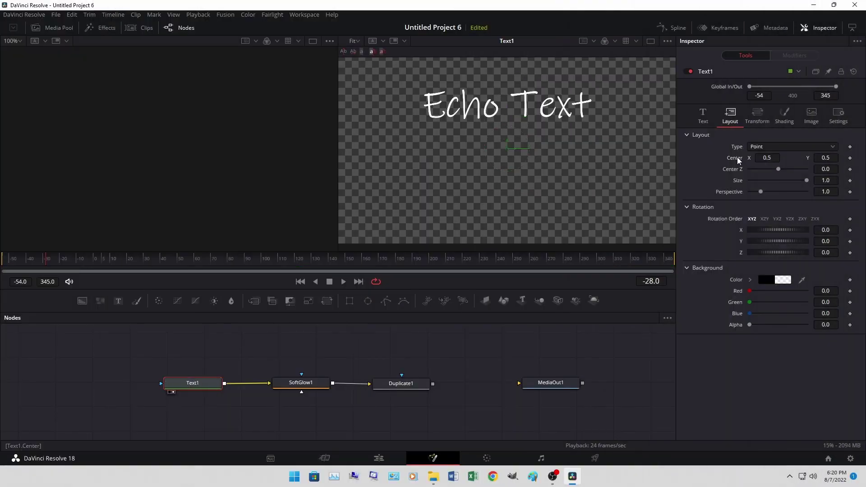
click(850, 159)
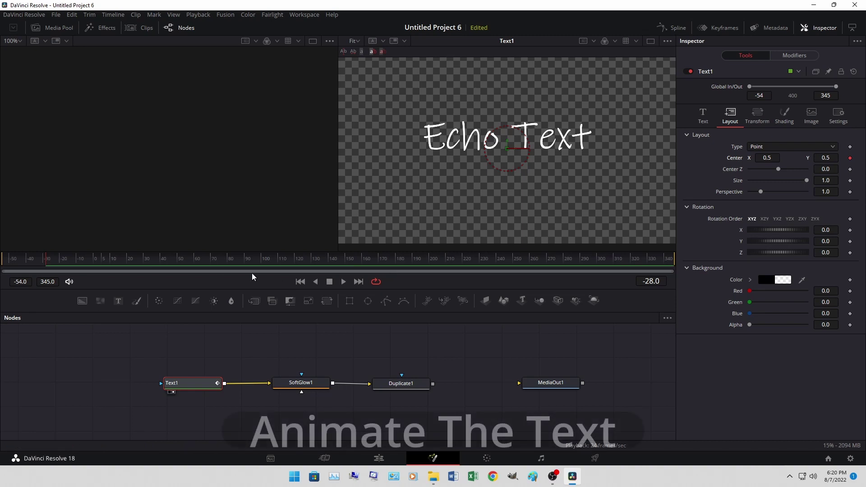
drag(18, 262, 3, 266)
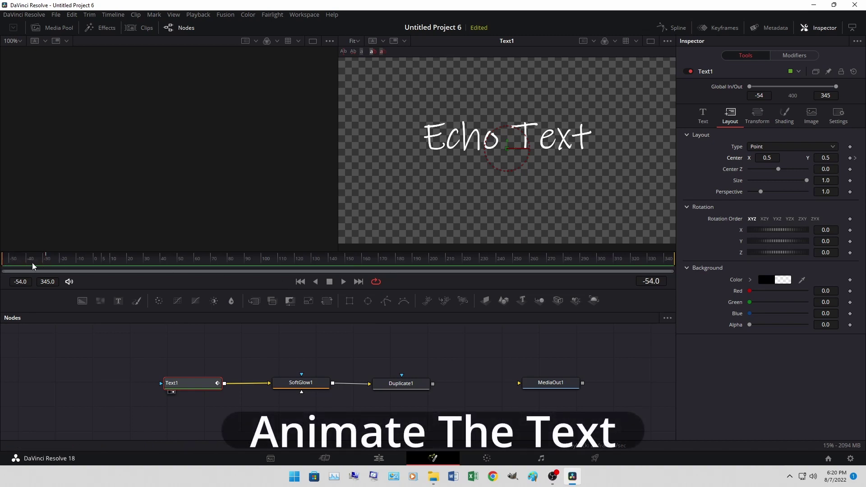
click(343, 281)
click(329, 281)
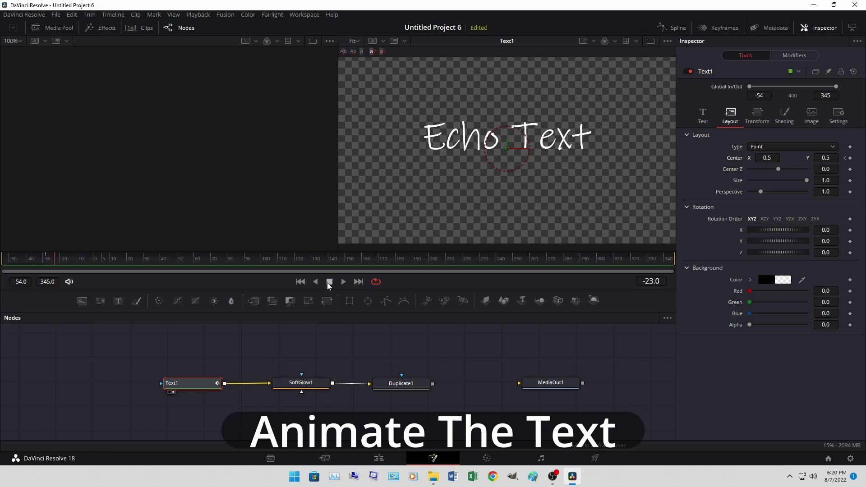
click(44, 265)
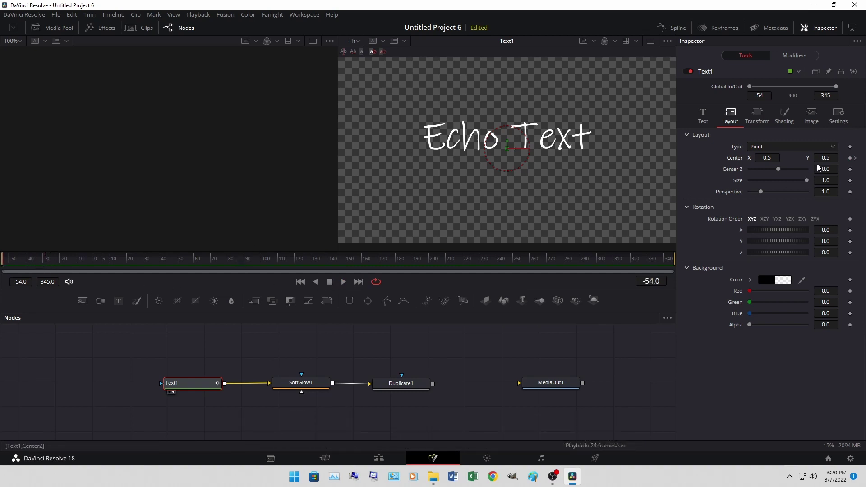
- Start the text higher at Center Y 0.688 and keyframe the centred hold at frame 36
drag(823, 157, 843, 158)
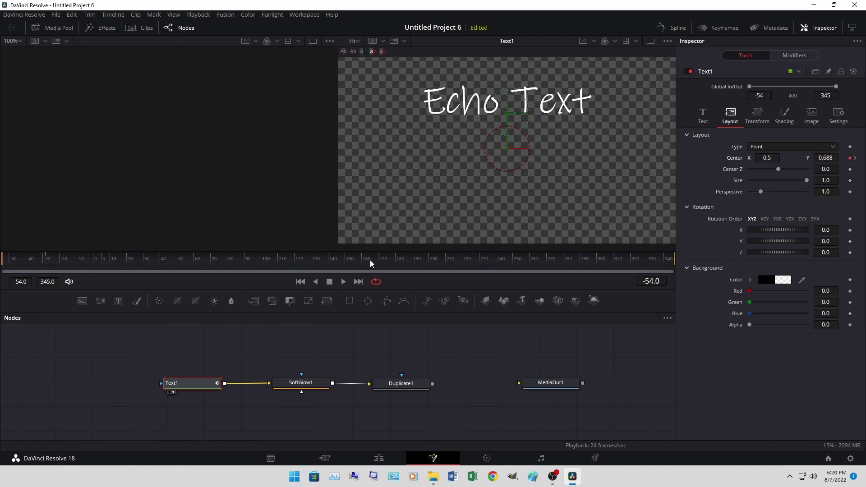
click(342, 281)
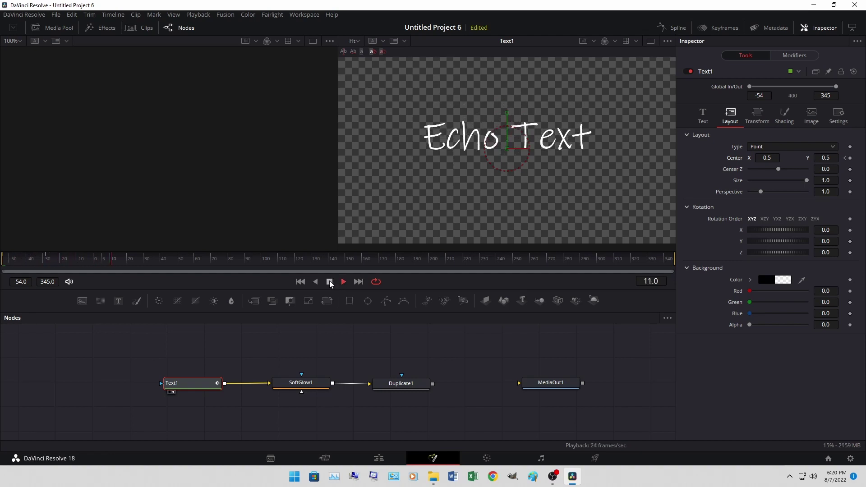
click(330, 281)
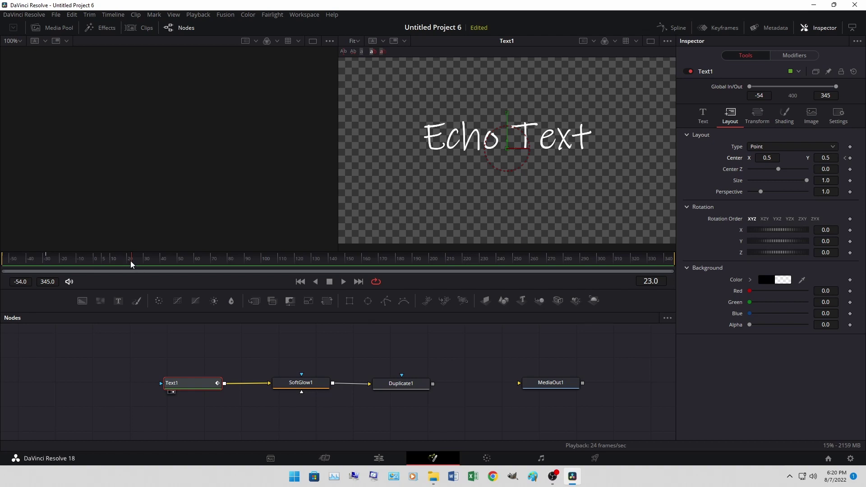
click(343, 281)
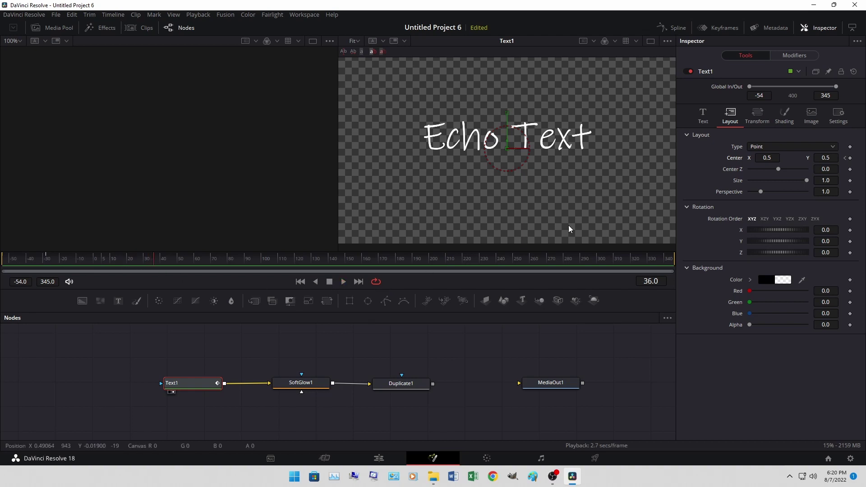
click(850, 158)
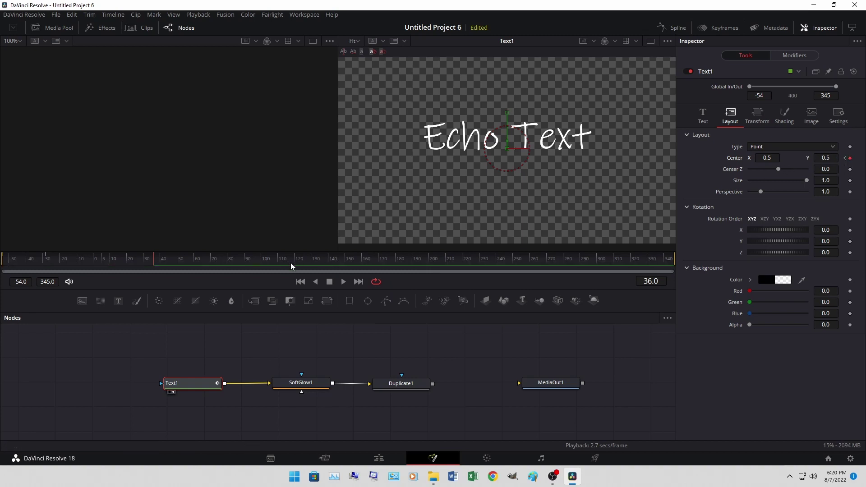
click(343, 282)
- Raise the text to about Center Y 0.738 at frame 64 and play back the full animation
drag(220, 264, 201, 264)
drag(825, 158, 834, 157)
drag(524, 135, 525, 104)
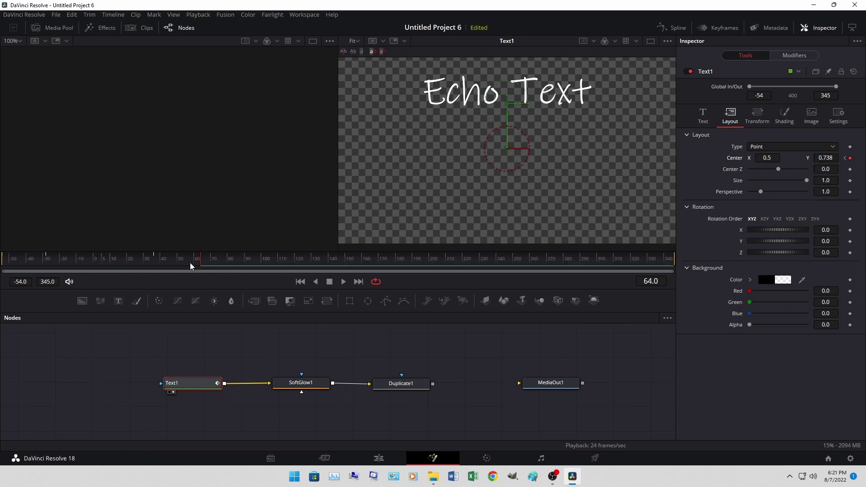
drag(31, 264, 2, 265)
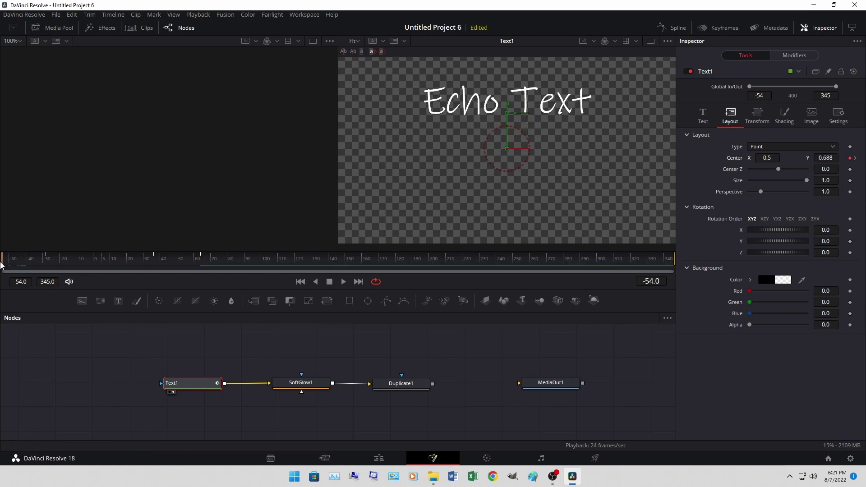
click(343, 282)
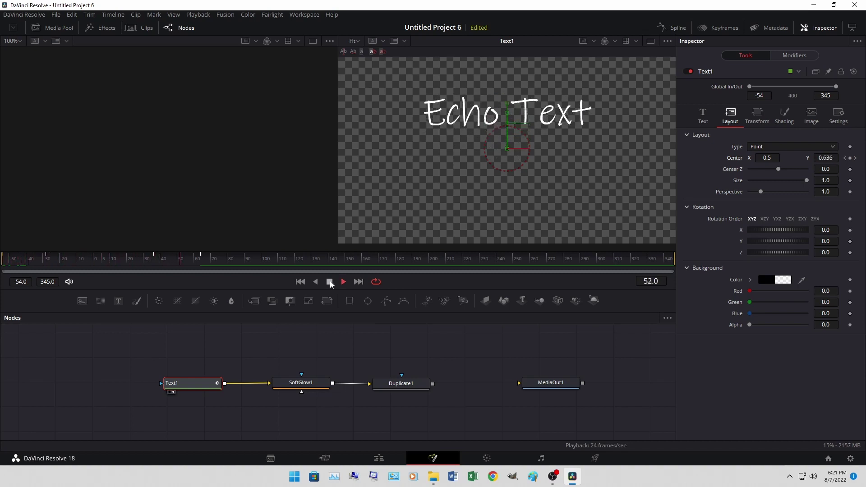
click(330, 281)
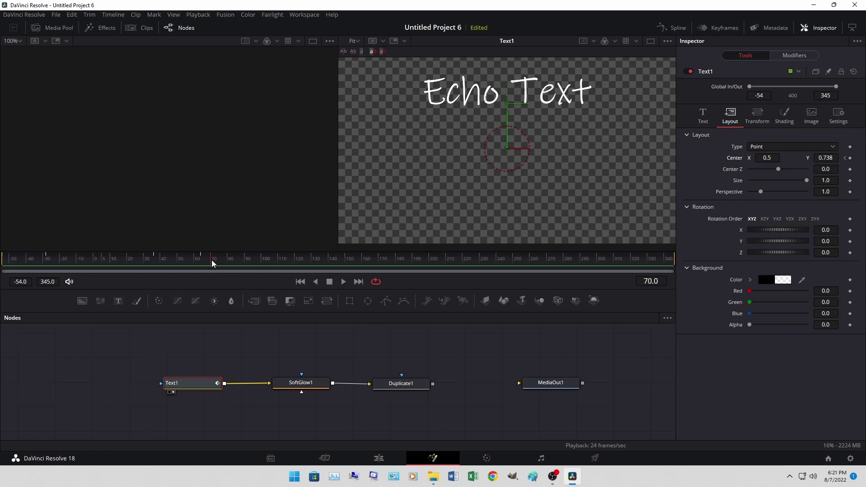
drag(212, 262, 1, 268)
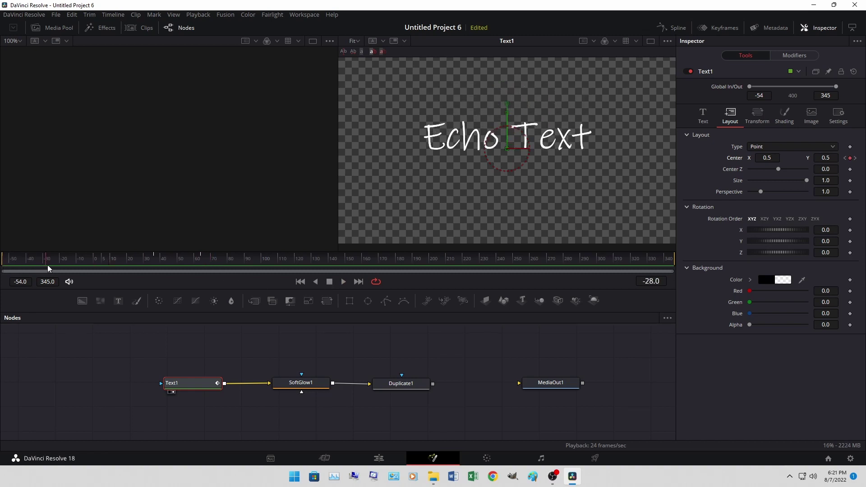
- View the SoftGlow1 and Duplicate1 output, then check Text1's keyframes near frame -30
click(285, 383)
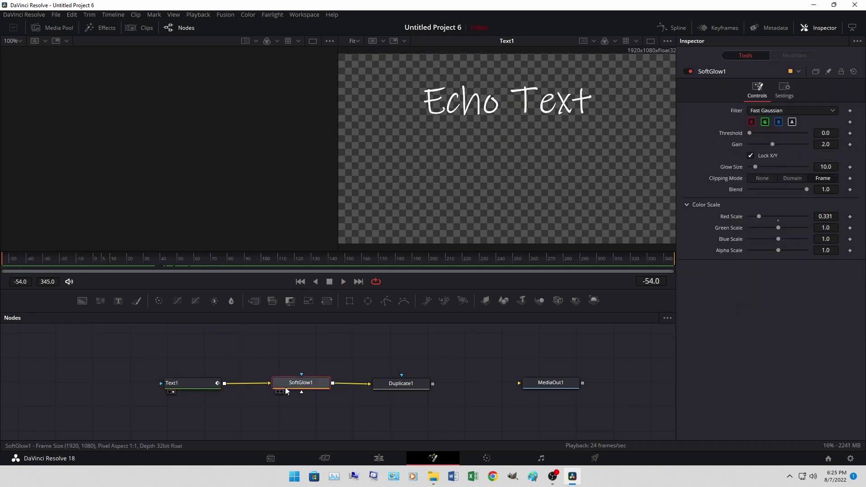
key(2)
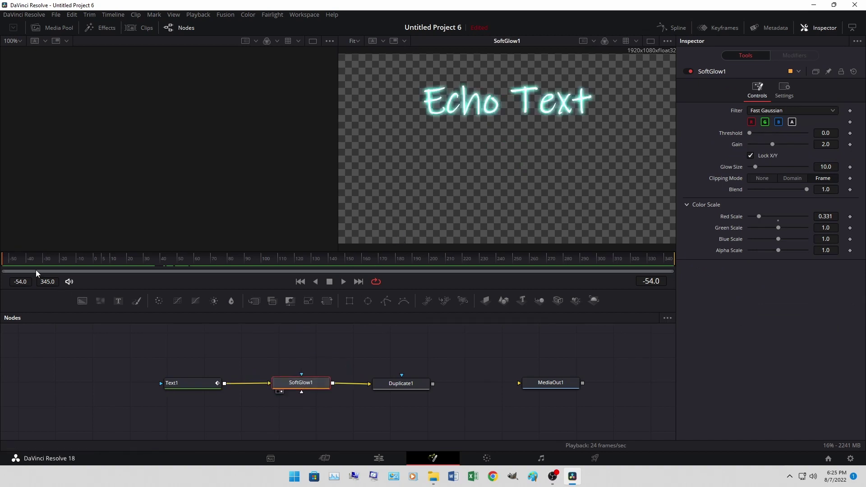
mouse_move(15, 260)
mouse_down()
mouse_move(166, 266)
mouse_move(1, 266)
mouse_up()
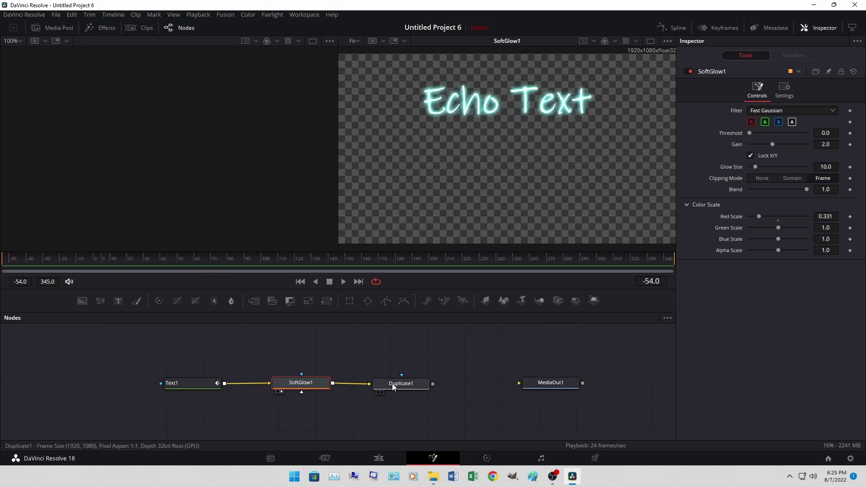
mouse_move(391, 383)
mouse_down()
mouse_move(408, 369)
mouse_move(461, 209)
mouse_up()
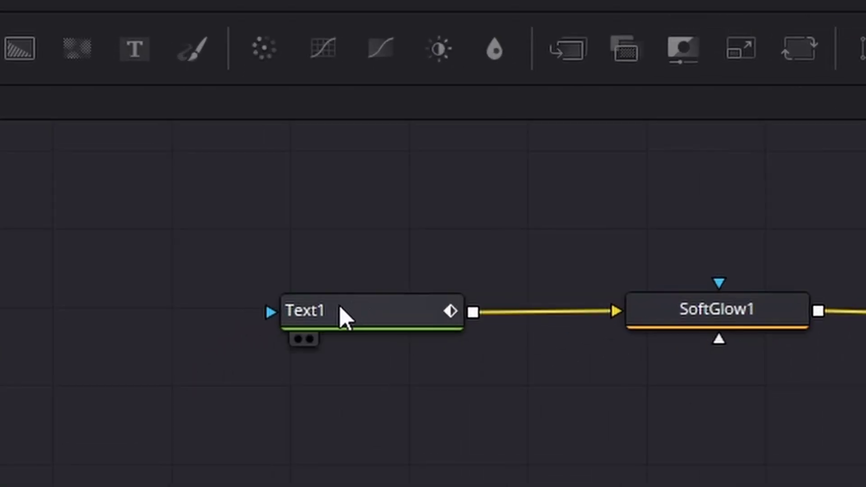
click(360, 315)
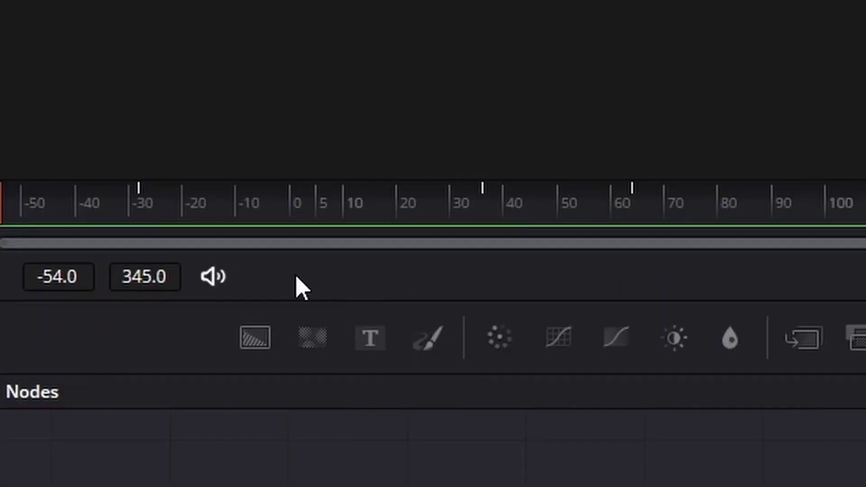
click(139, 206)
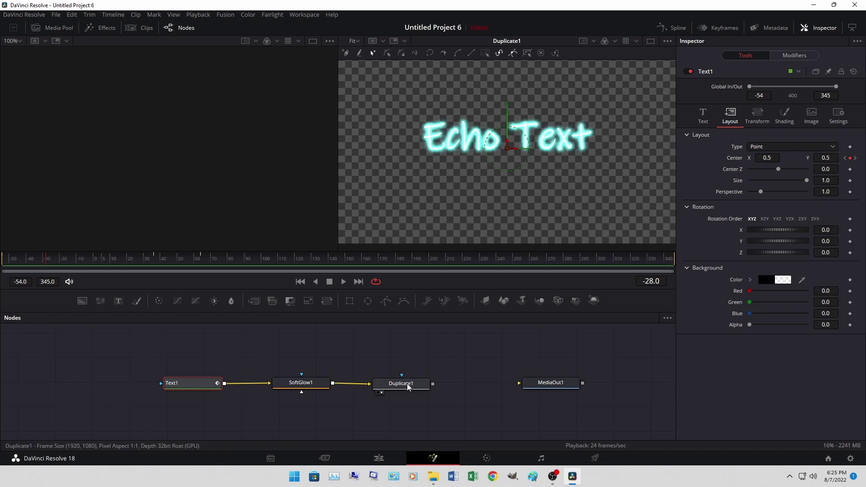
- Move Duplicate1's Center Y down to about 0.44 and keyframe it
click(407, 384)
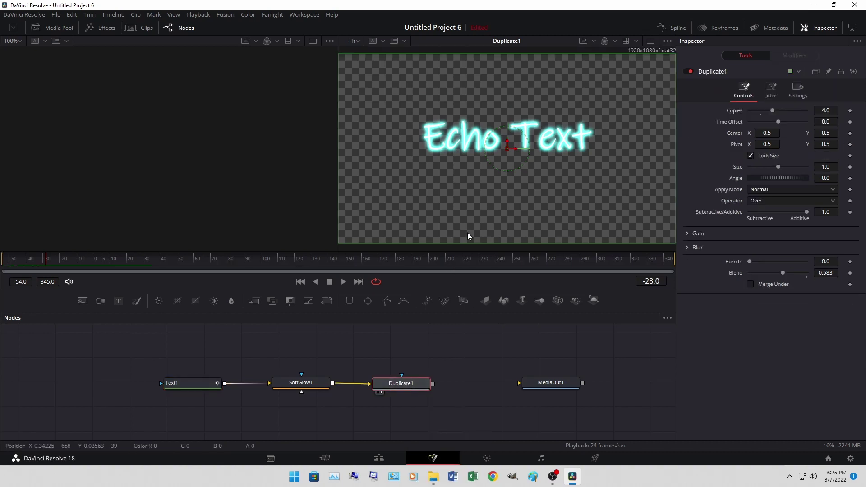
drag(830, 133, 818, 133)
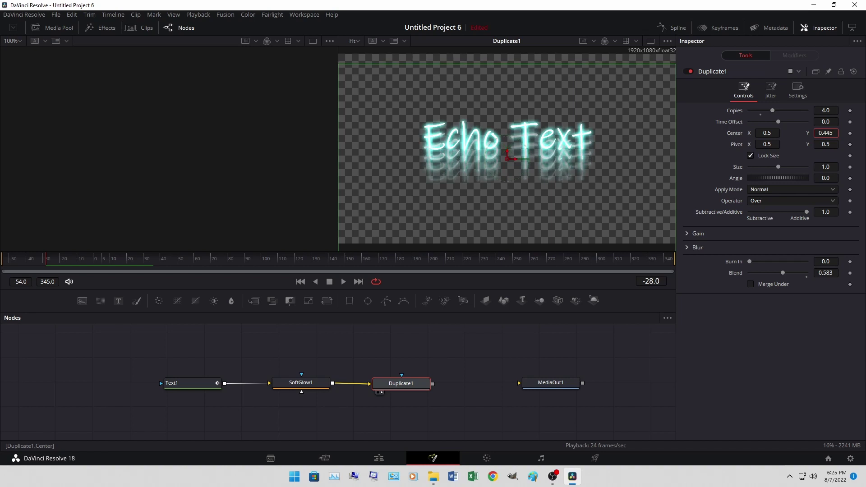
drag(818, 132, 817, 133)
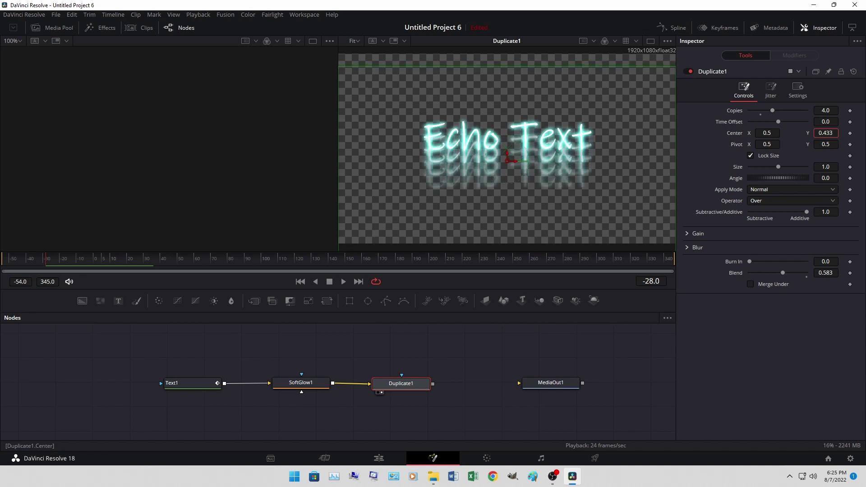
click(850, 133)
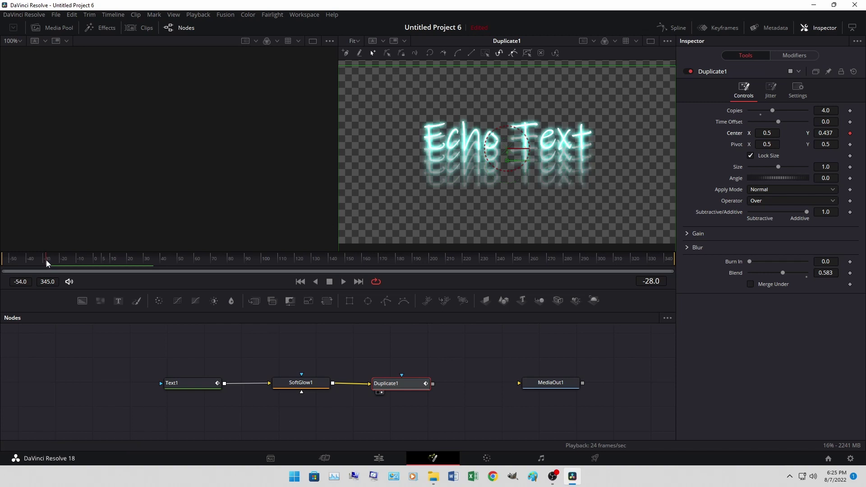
- At frame -54, set Center Y to 0.5 so the echoes start stacked, then scrub to check
drag(47, 263, 2, 264)
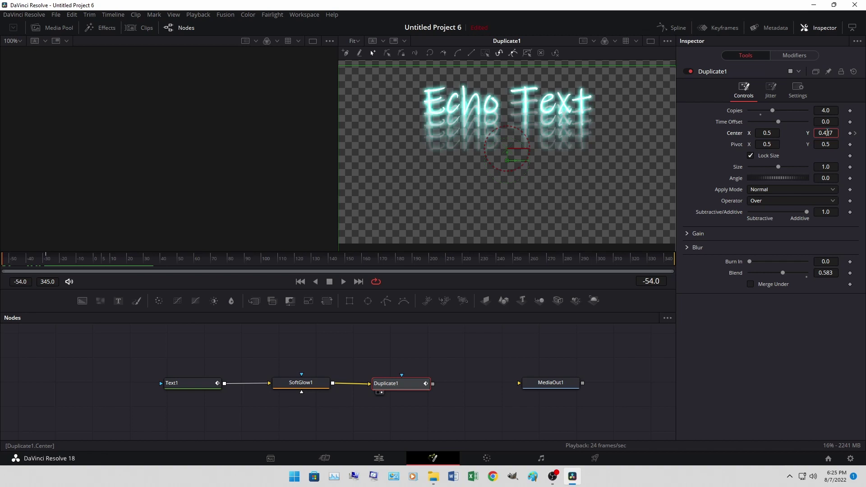
click(827, 133)
key(Return)
key(BackSpace)
key(Tab)
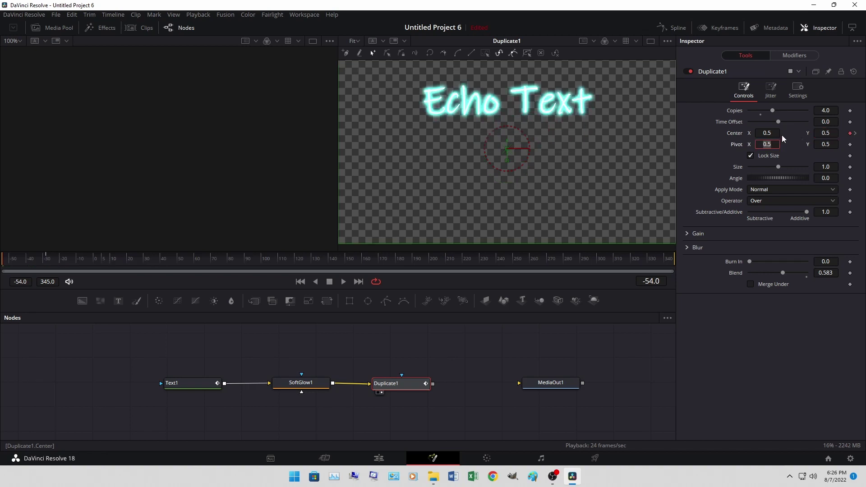
click(719, 138)
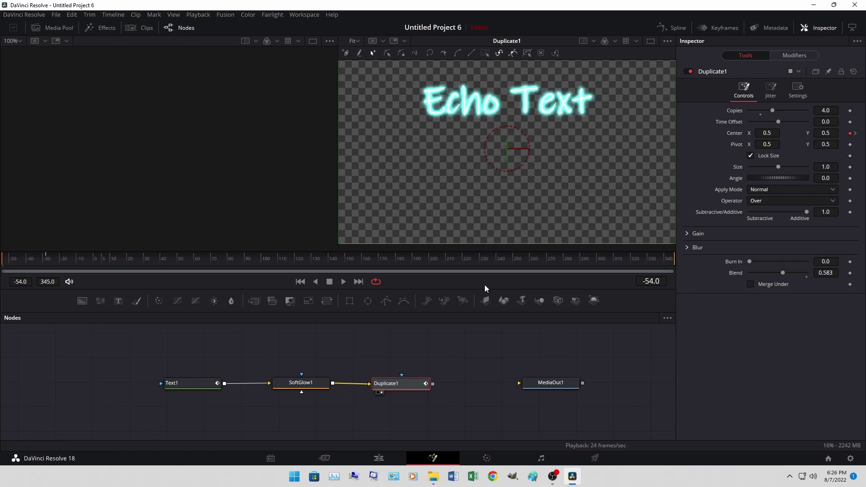
drag(15, 262, 102, 264)
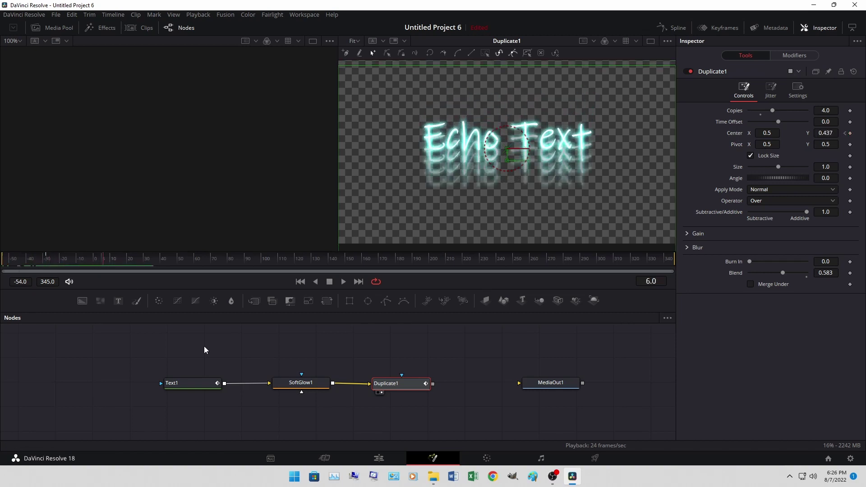
- Add a Center keyframe on Duplicate1 at frame 36 to hold the spread
click(196, 382)
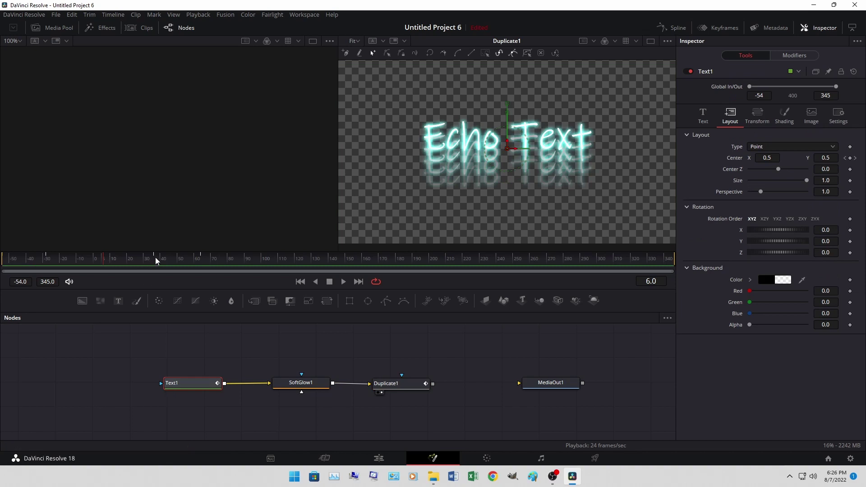
click(155, 260)
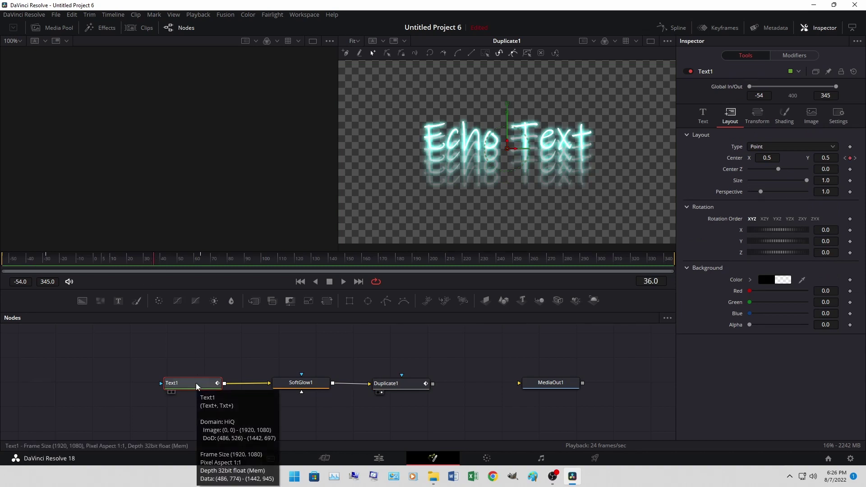
click(396, 384)
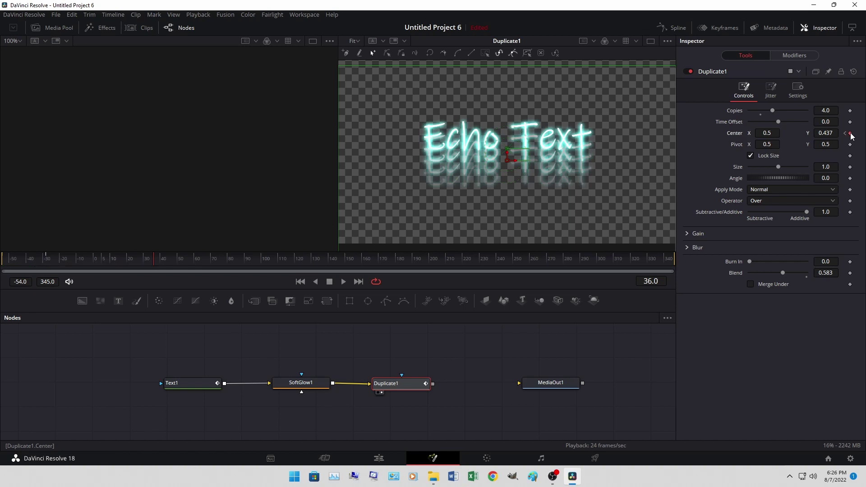
click(850, 134)
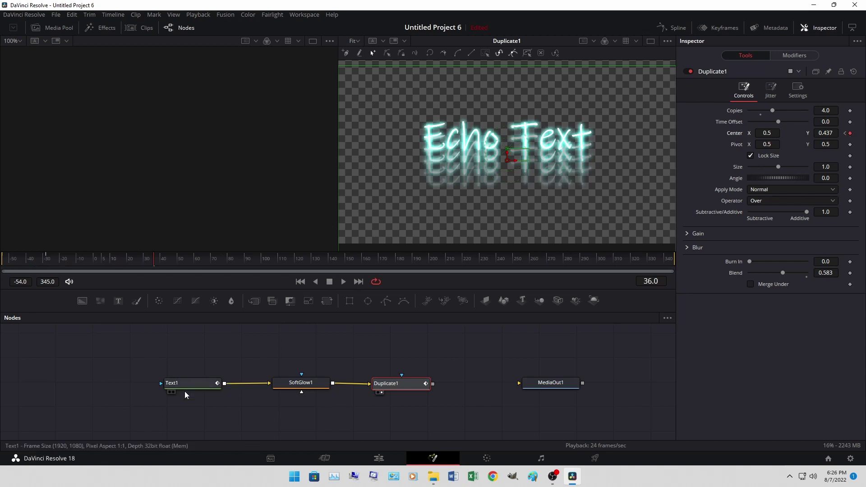
- At frame 64, set Duplicate1's Center Y back to 0.5, then scrub to review
click(193, 383)
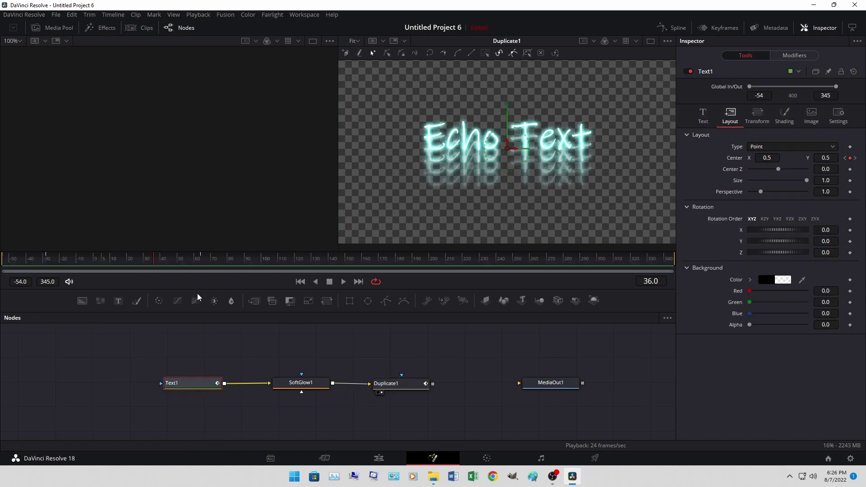
click(202, 260)
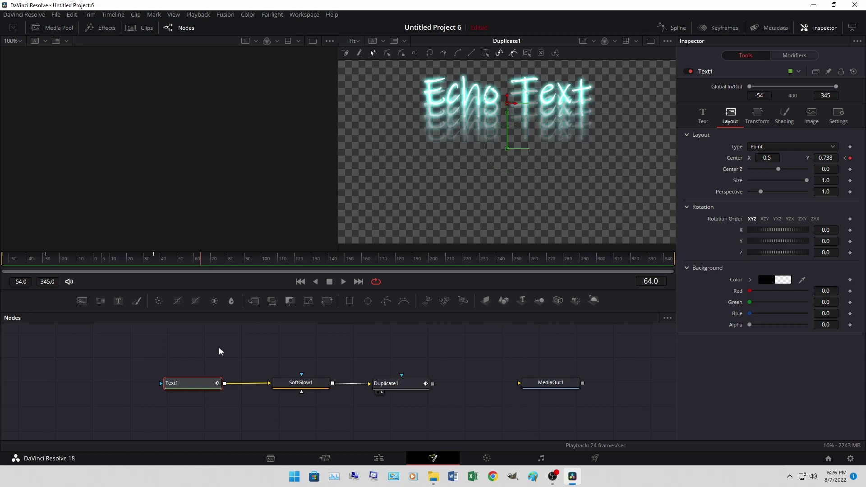
click(406, 387)
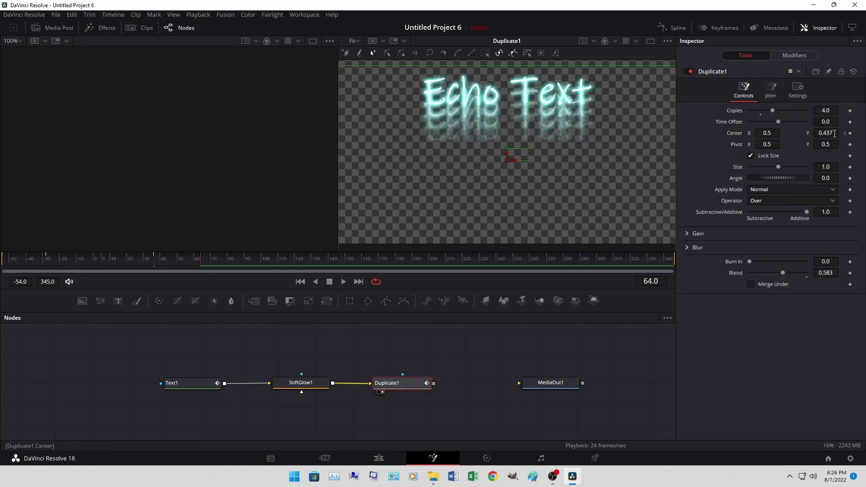
drag(834, 133, 830, 133)
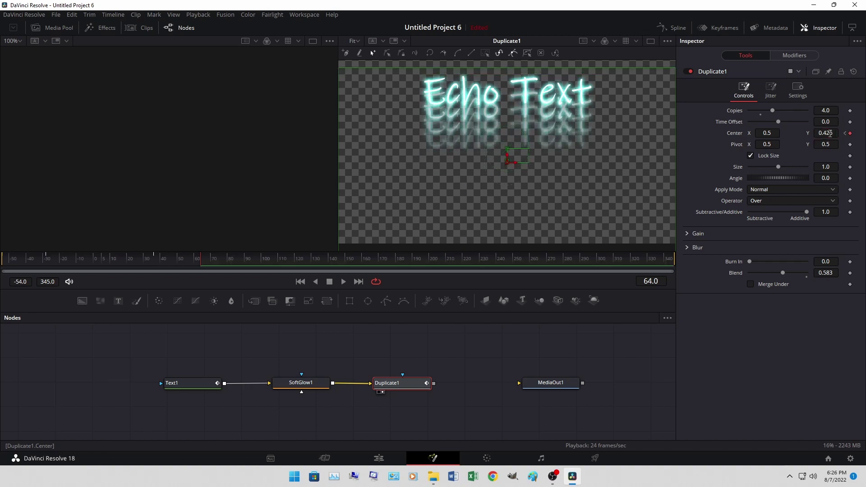
click(821, 133)
drag(817, 134, 834, 133)
text(0.5)
key(Tab)
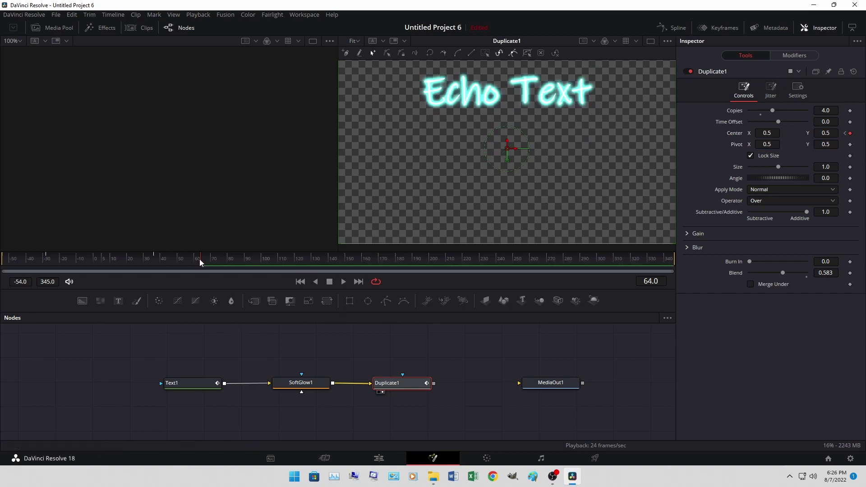
mouse_move(199, 260)
mouse_down()
mouse_move(14, 266)
mouse_move(199, 266)
mouse_up()
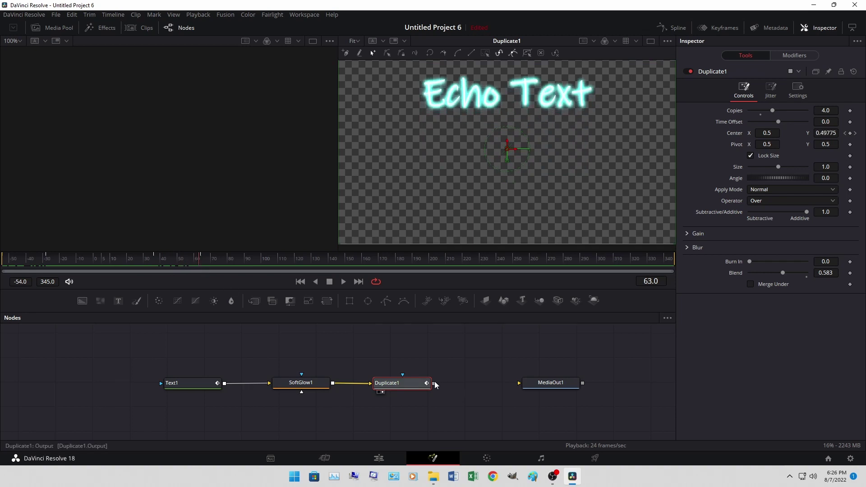
- Connect Duplicate1 to MediaOut1 and return to the Edit page
drag(434, 382, 519, 383)
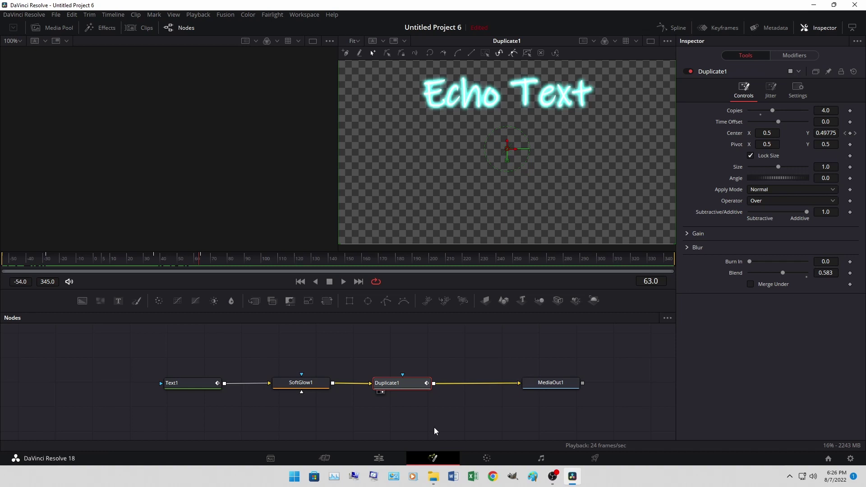
click(328, 460)
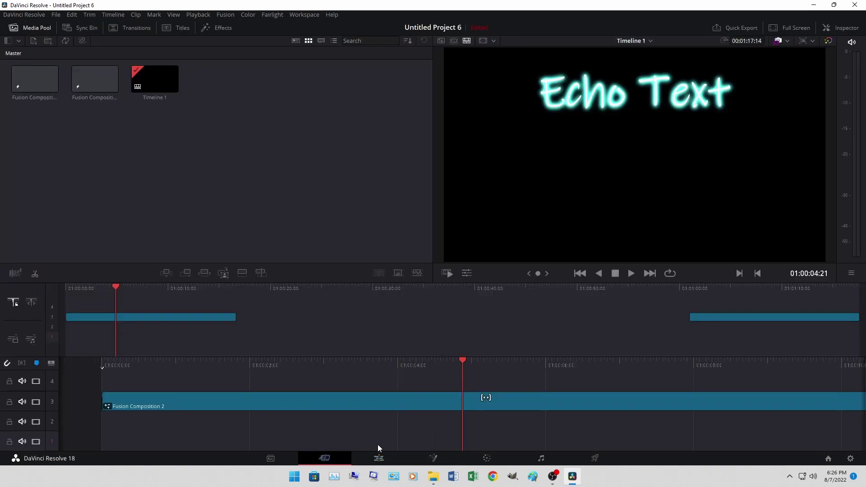
click(379, 458)
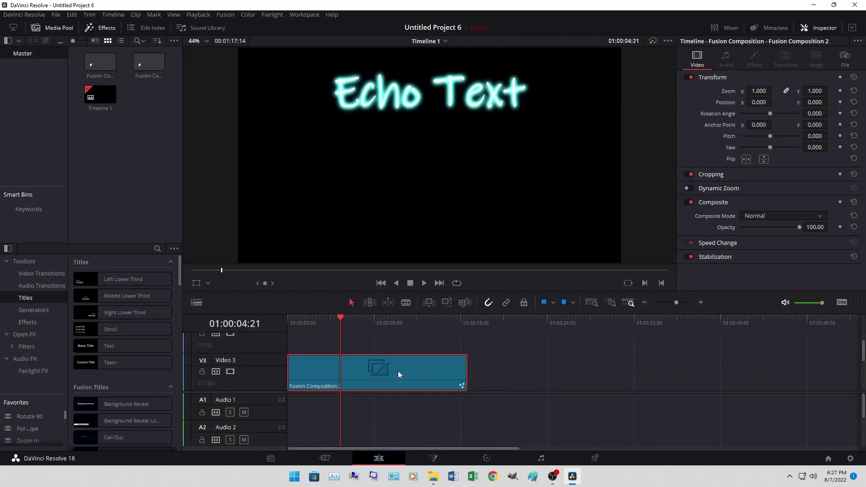
- Play Timeline 1 from the start to preview the animated echo title
drag(337, 318, 282, 320)
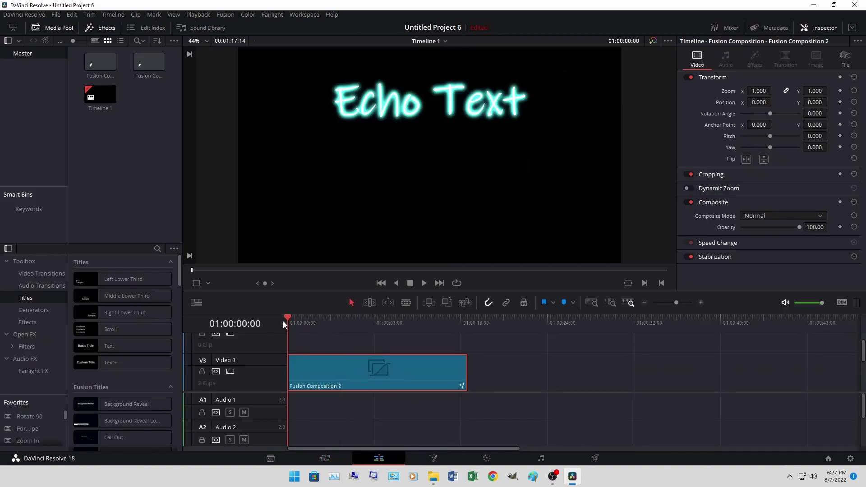
click(424, 282)
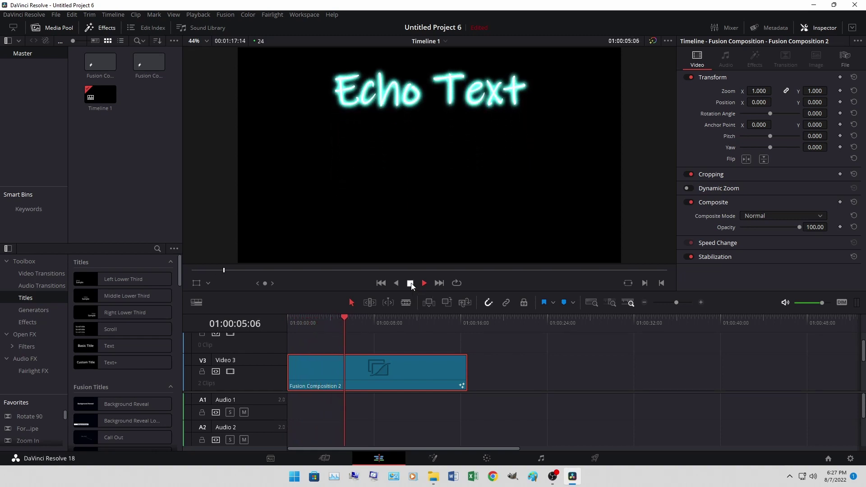
click(410, 283)
drag(345, 316, 386, 325)
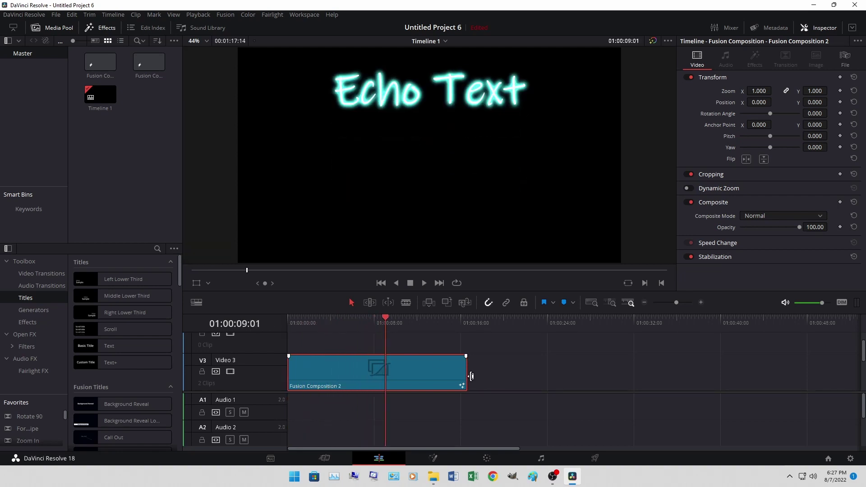
- Trim the end of the Fusion Composition 2 title clip and play it back
drag(466, 377, 386, 372)
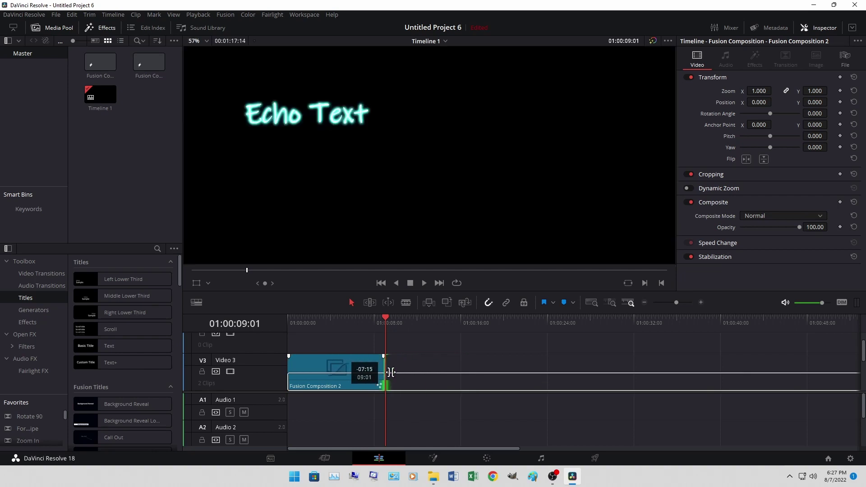
drag(382, 327, 296, 321)
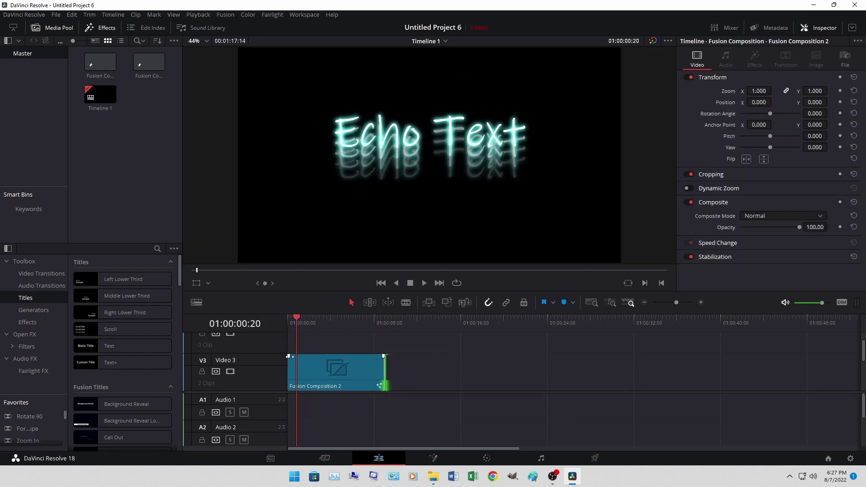
mouse_move(289, 359)
mouse_down()
mouse_move(297, 356)
mouse_move(289, 356)
mouse_up()
click(289, 316)
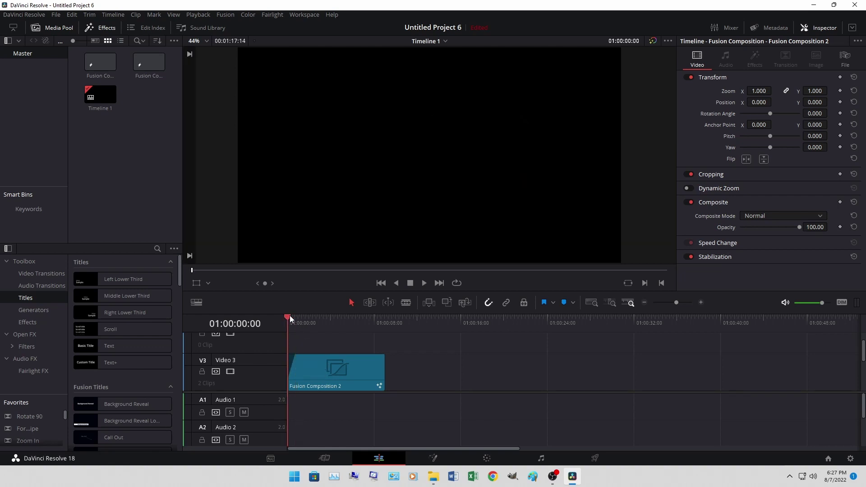
click(422, 284)
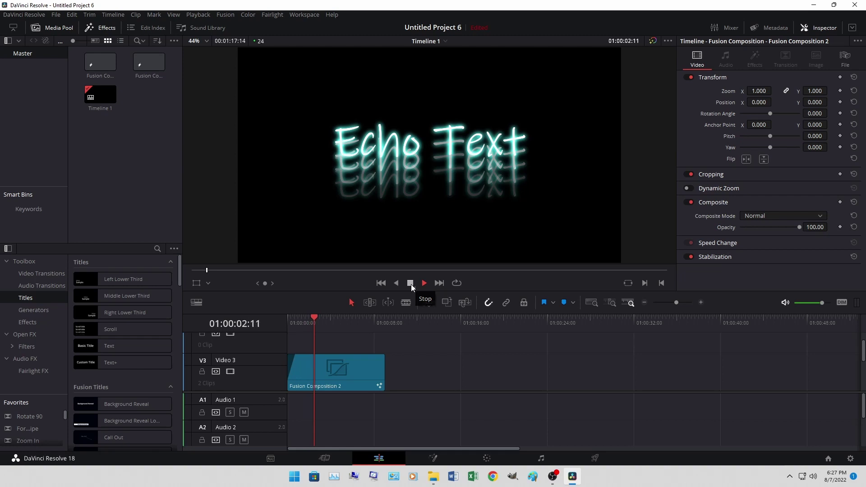
click(410, 284)
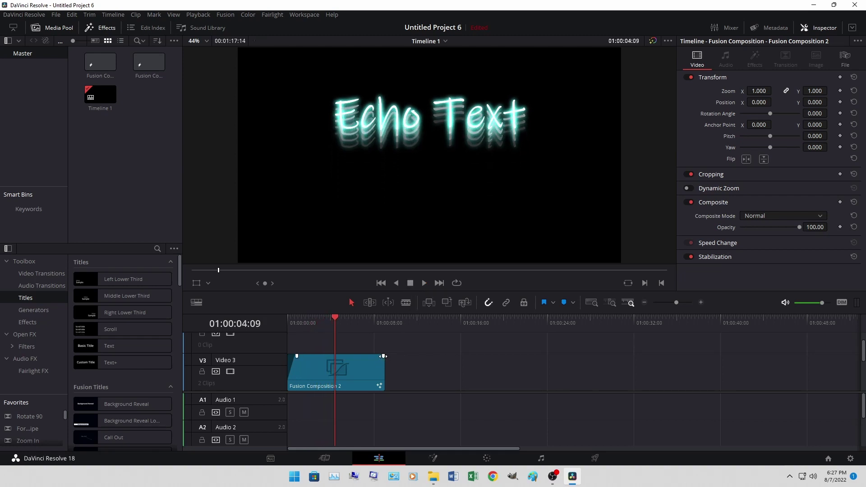
- Shorten the title clip further to about 4–5 seconds and replay it
drag(384, 372, 332, 356)
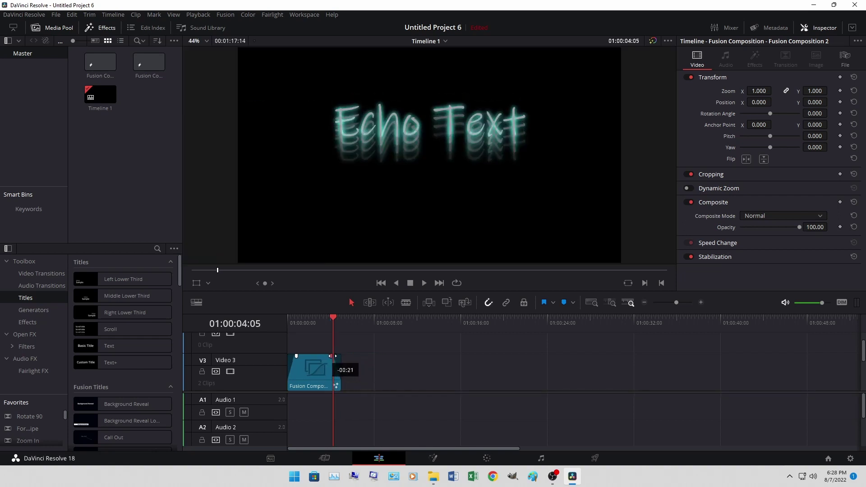
click(321, 317)
click(424, 283)
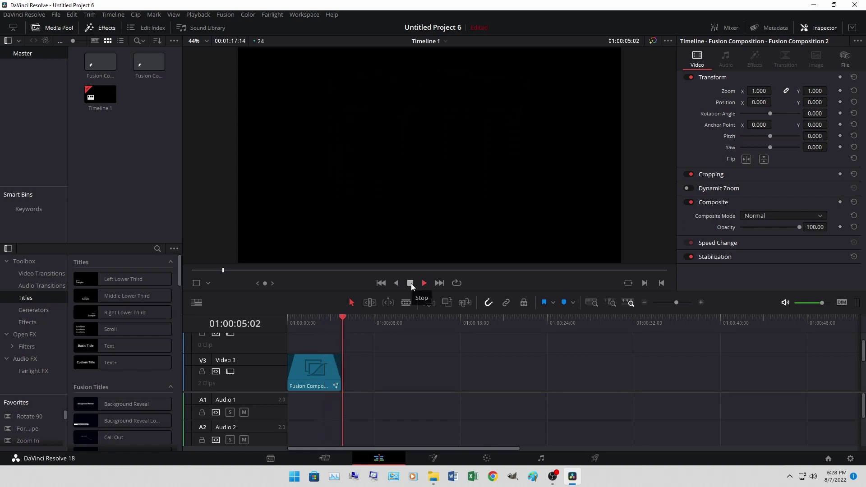
click(410, 284)
- Alt+drag a copy of the Echo Text clip onto V3 at 01:00:08:21 and preview it
click(383, 322)
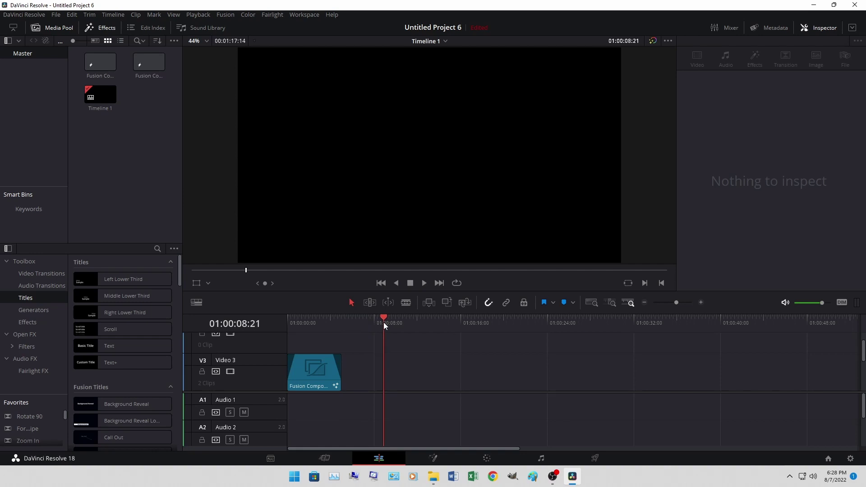
click(318, 369)
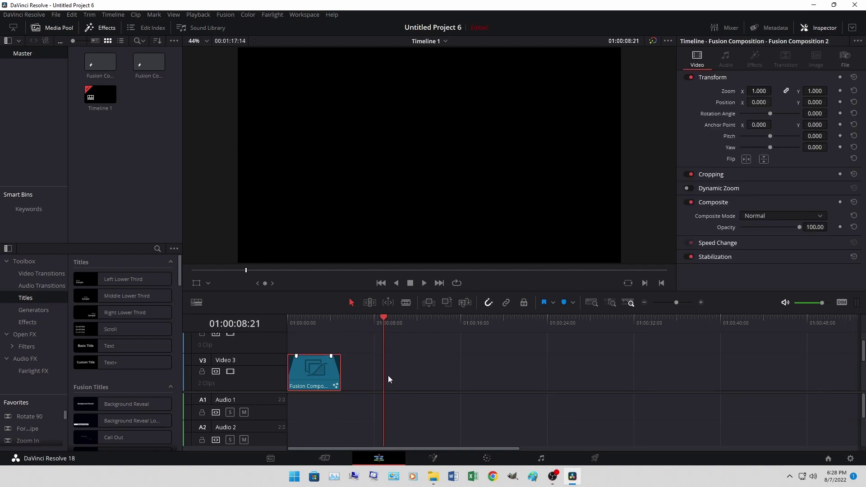
drag(308, 374, 406, 381)
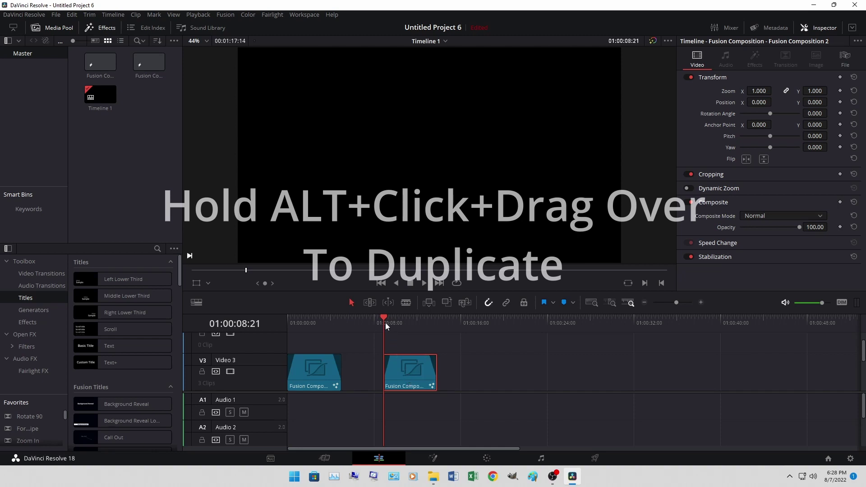
drag(386, 325, 407, 321)
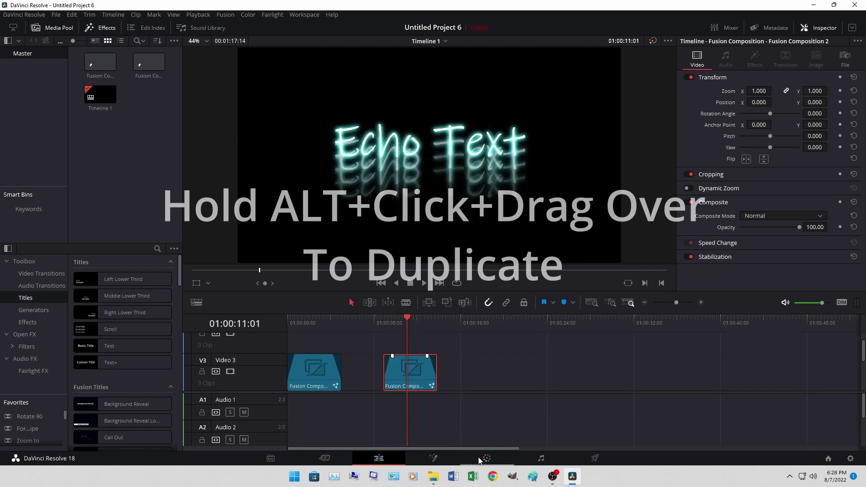
- Replace the copied clip's Text1 wording with 'Second ECHO' in Fusion, then go back to Edit
click(433, 460)
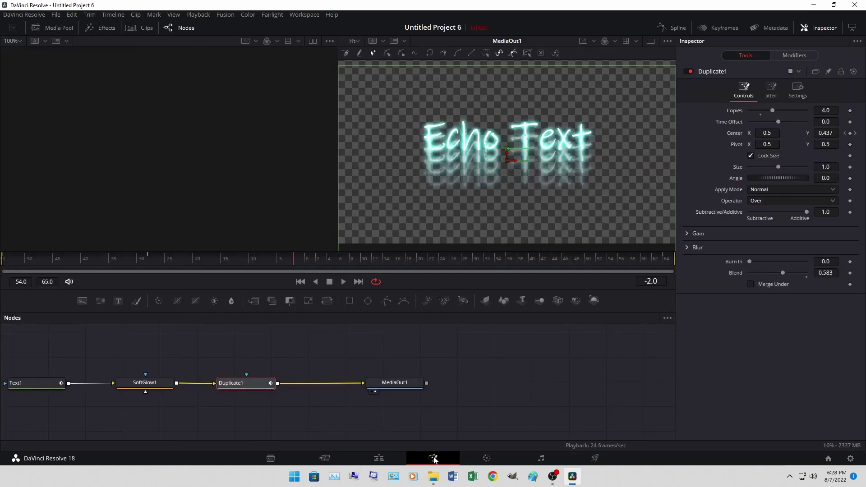
click(36, 380)
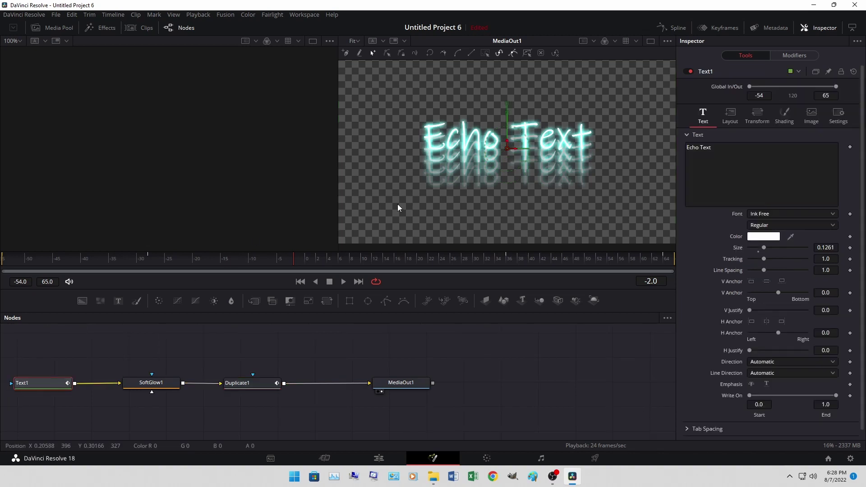
click(20, 260)
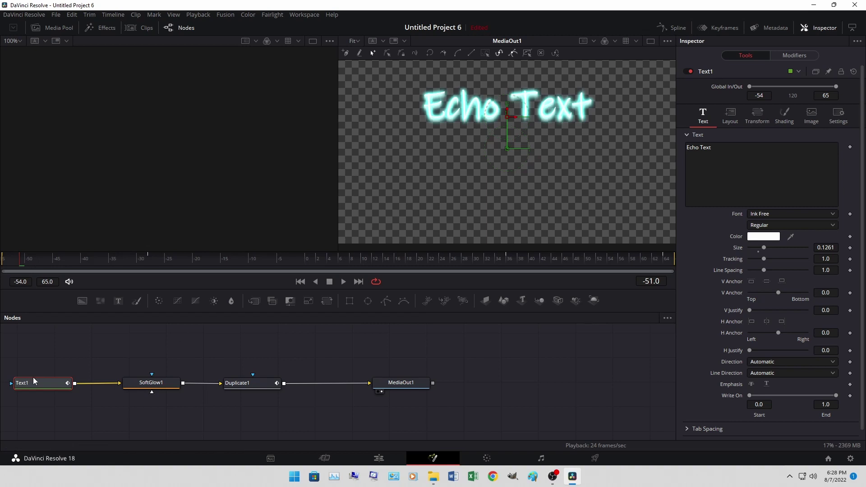
drag(34, 380, 58, 380)
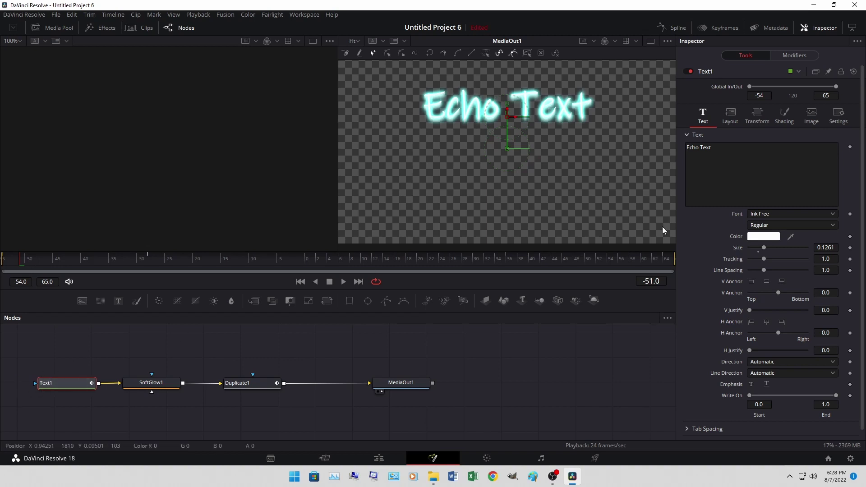
drag(711, 148, 686, 147)
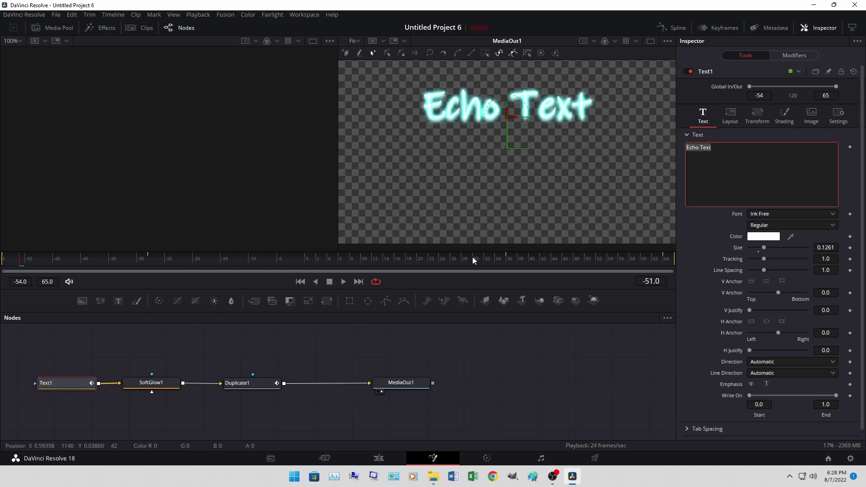
click(296, 261)
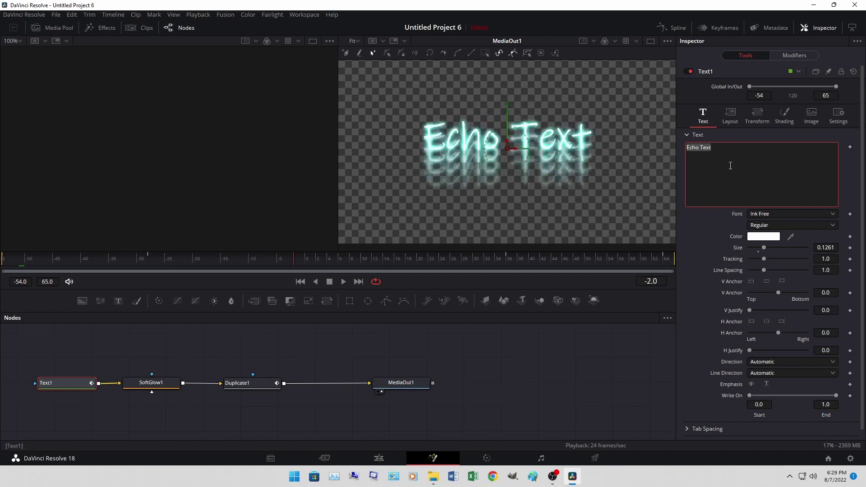
text(Seco)
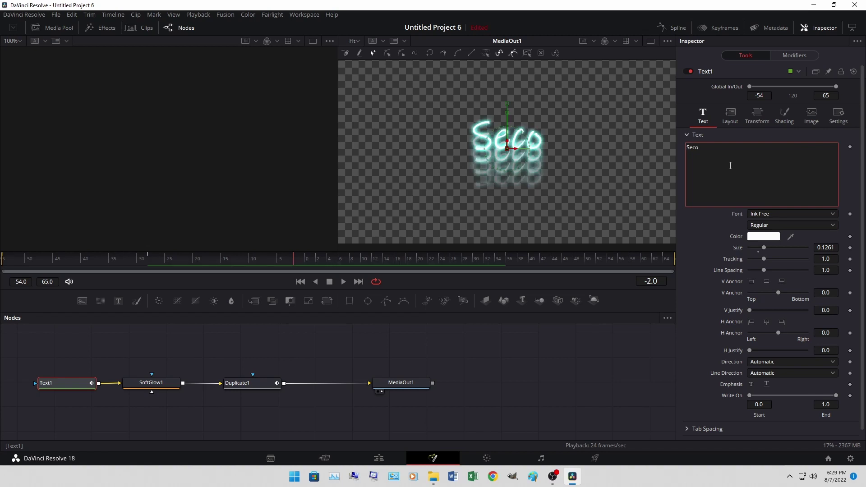
text(nd )
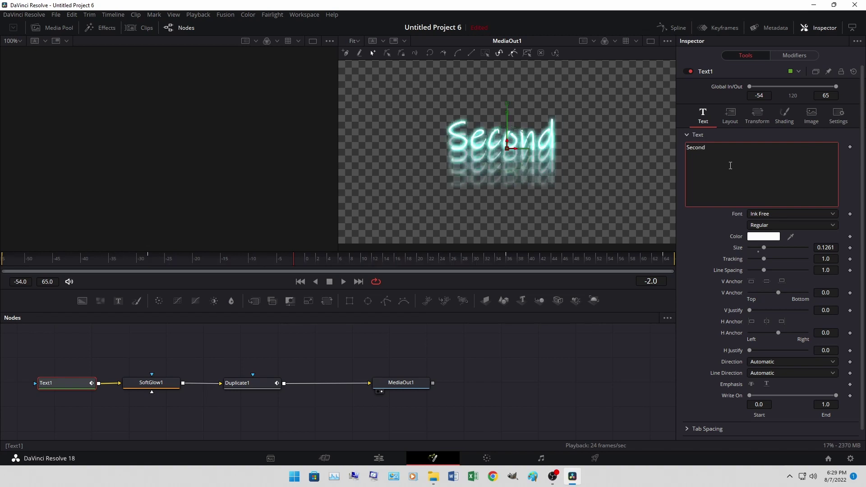
text(ECHO)
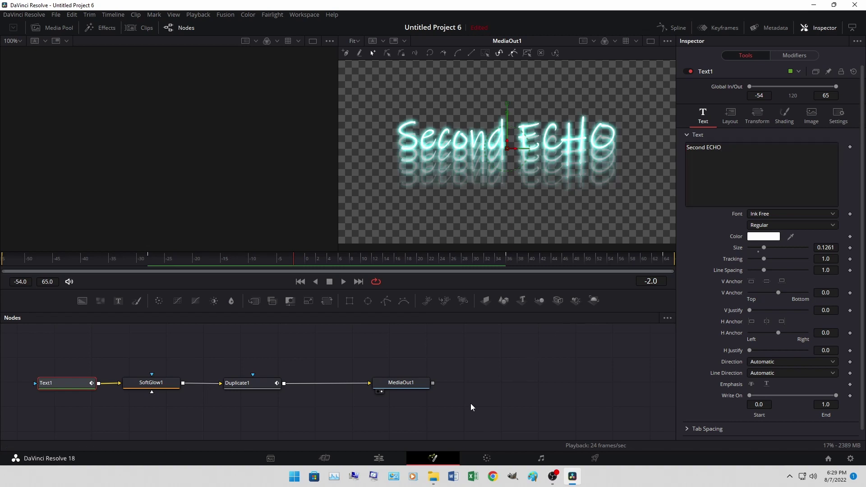
click(379, 458)
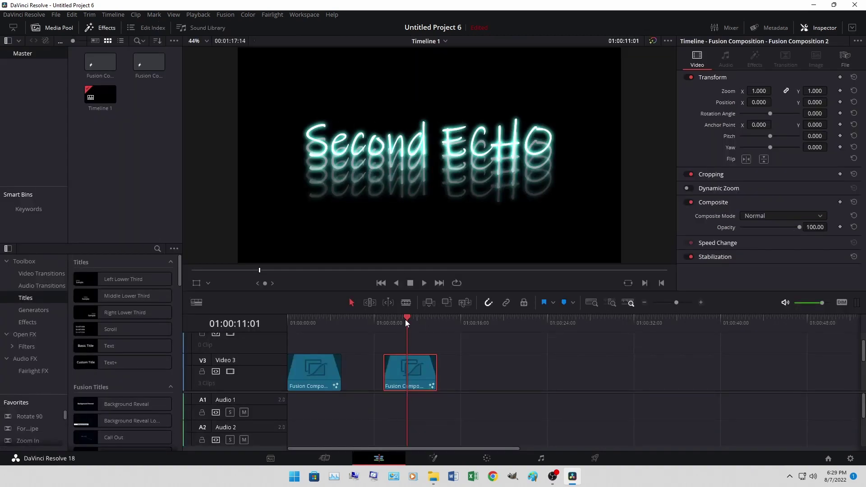
drag(405, 319, 384, 318)
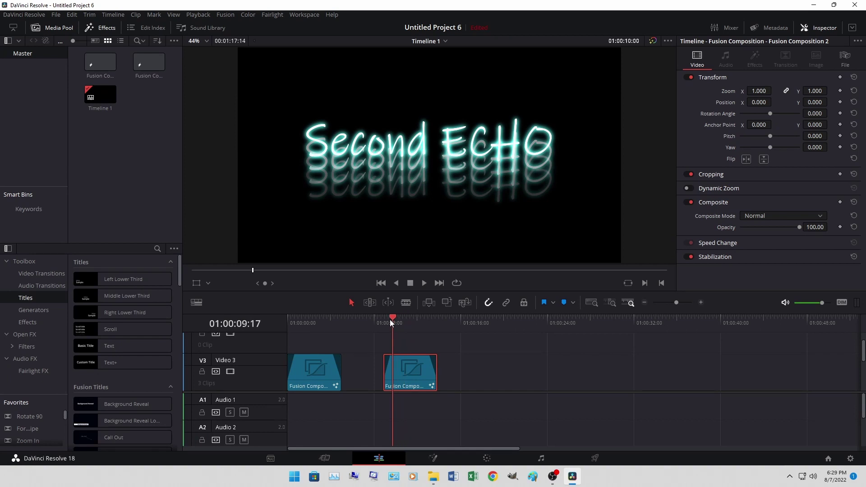
click(426, 285)
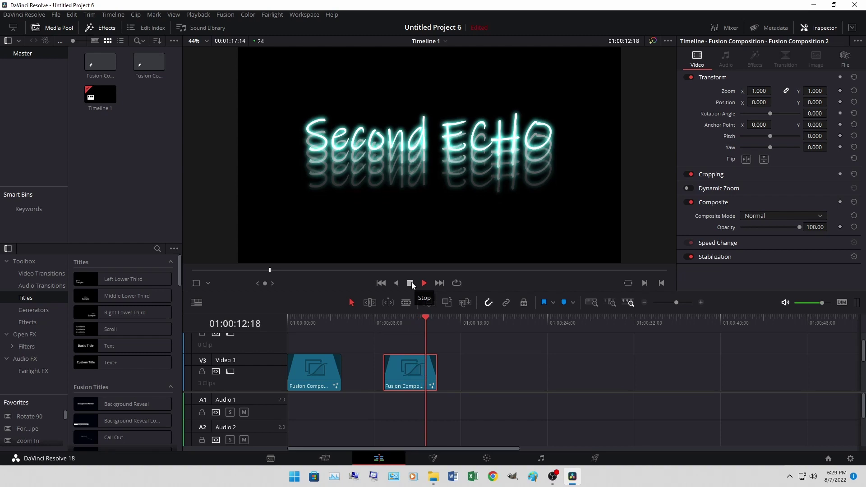
click(411, 282)
click(289, 317)
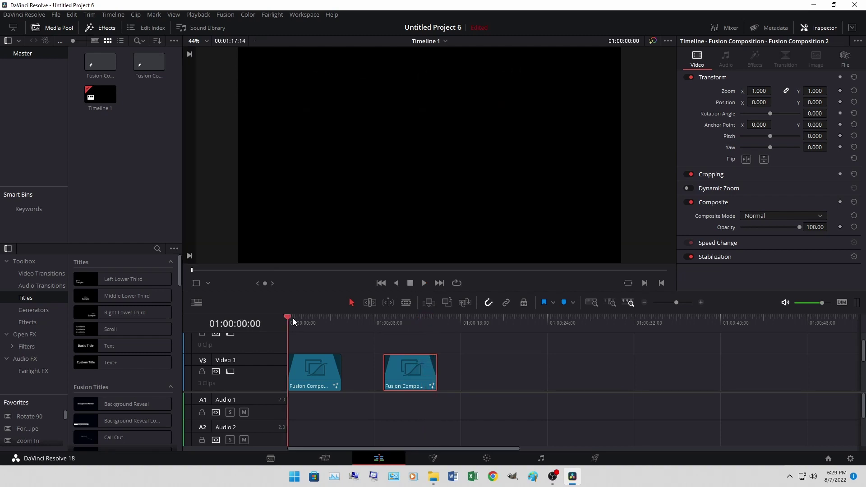
click(423, 283)
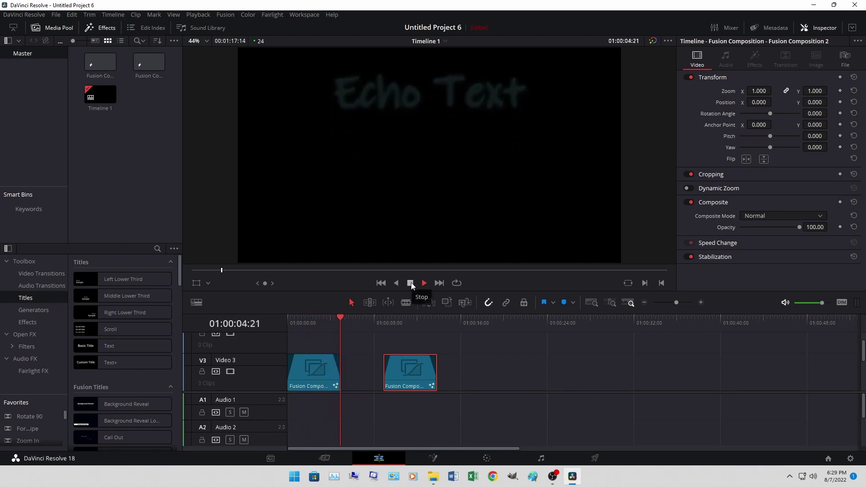
click(411, 282)
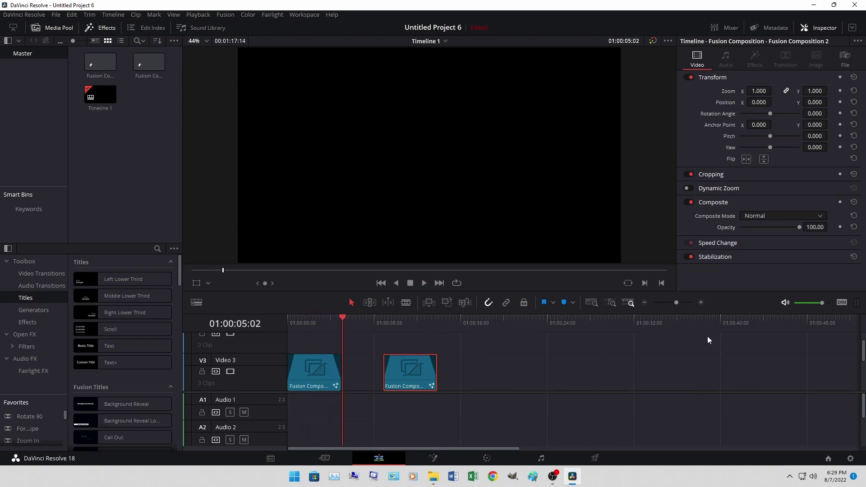
key(super+e)
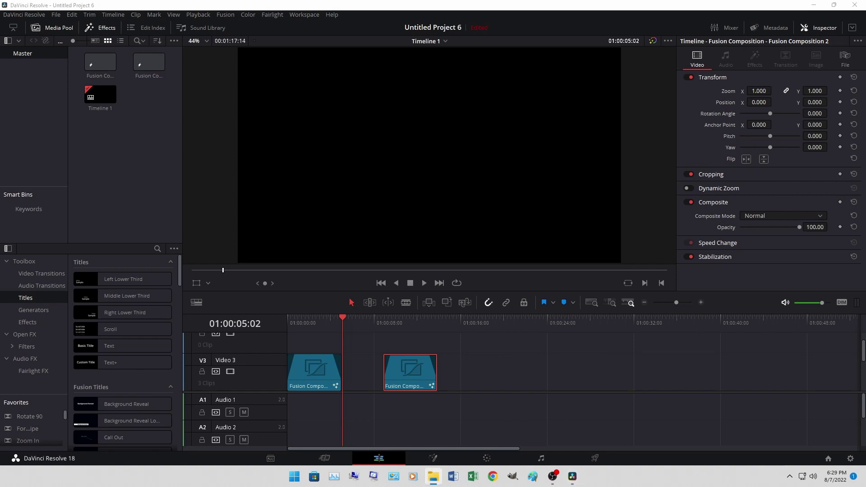
- Drag the food video from File Explorer onto the timeline near 01:00:17
drag(859, 356, 491, 400)
scroll(516, 368, down, 3)
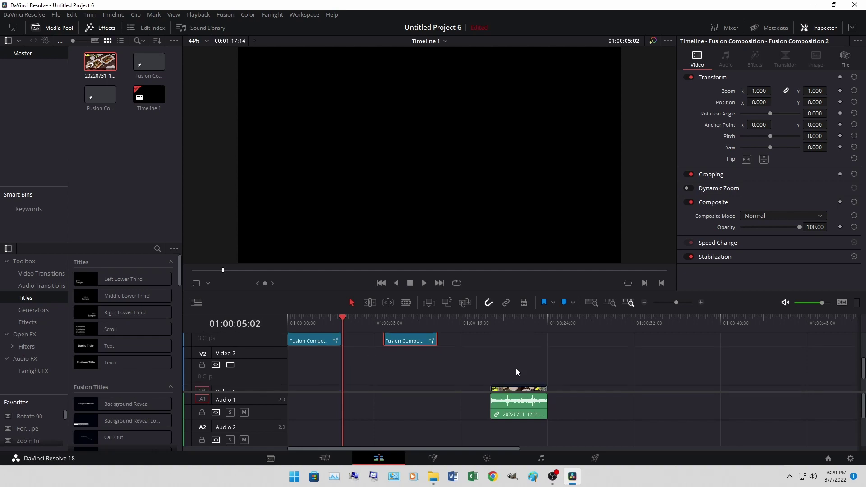
scroll(422, 384, up, 3)
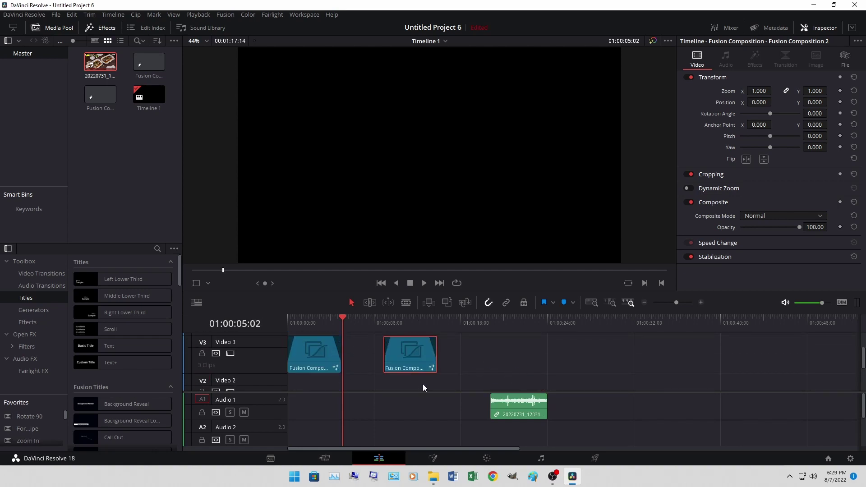
- Alt+drag a copy of the first Echo Text title onto V3 above the food clip and scrub to check
click(316, 361)
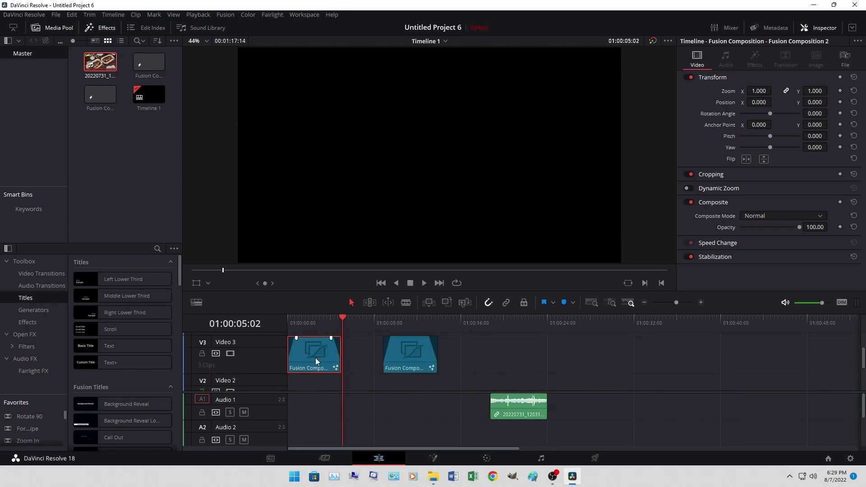
alt+drag(316, 360, 513, 359)
scroll(569, 363, down, 3)
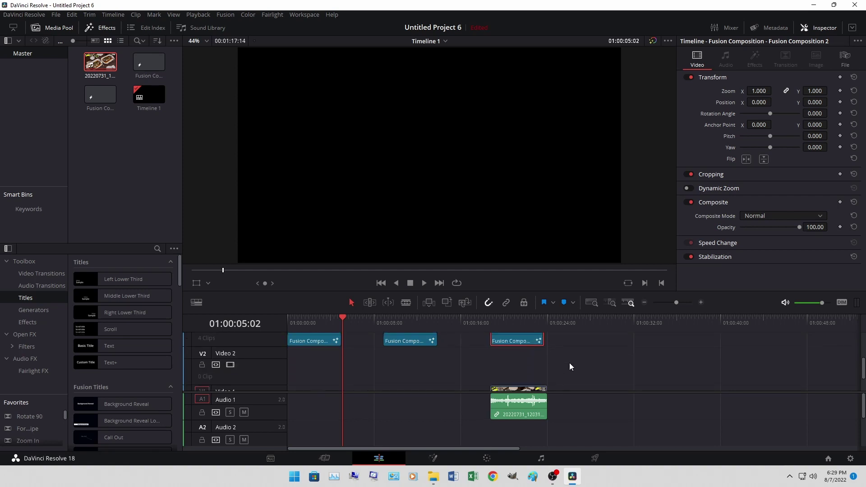
scroll(569, 363, up, 1)
scroll(569, 363, up, 2)
scroll(504, 328, down, 3)
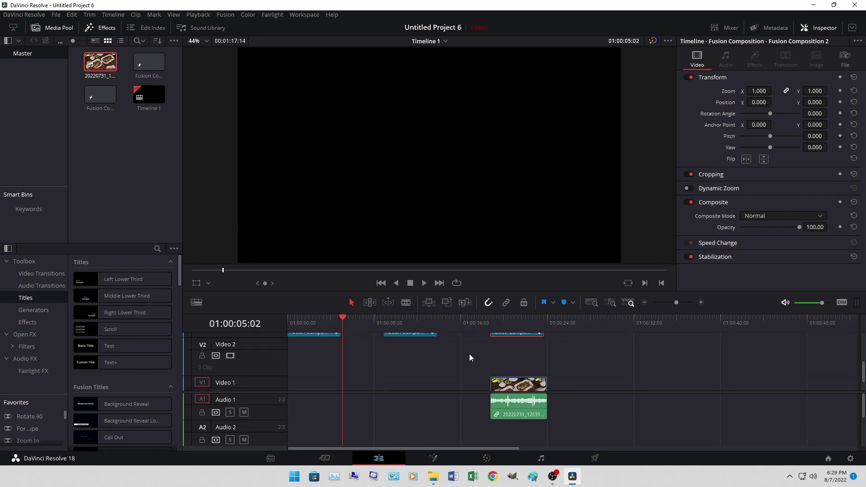
scroll(469, 353, up, 2)
drag(497, 321, 510, 319)
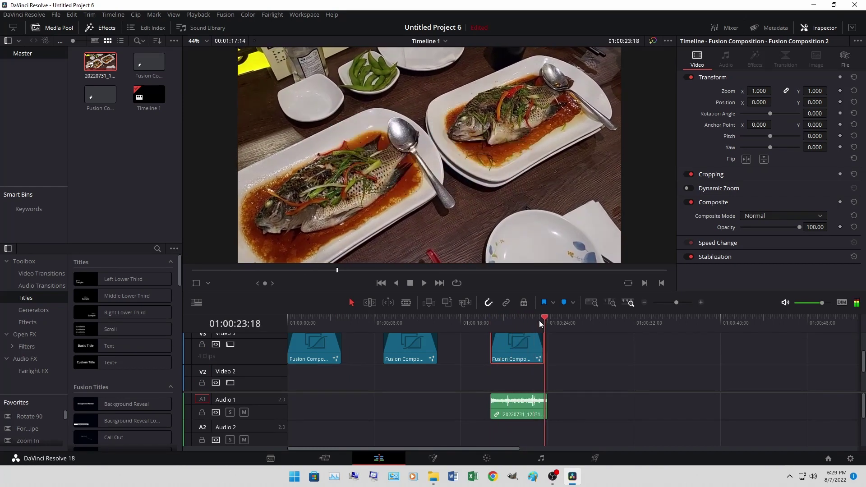
mouse_move(511, 319)
mouse_down()
mouse_move(535, 320)
mouse_move(502, 324)
mouse_up()
scroll(469, 356, down, 1)
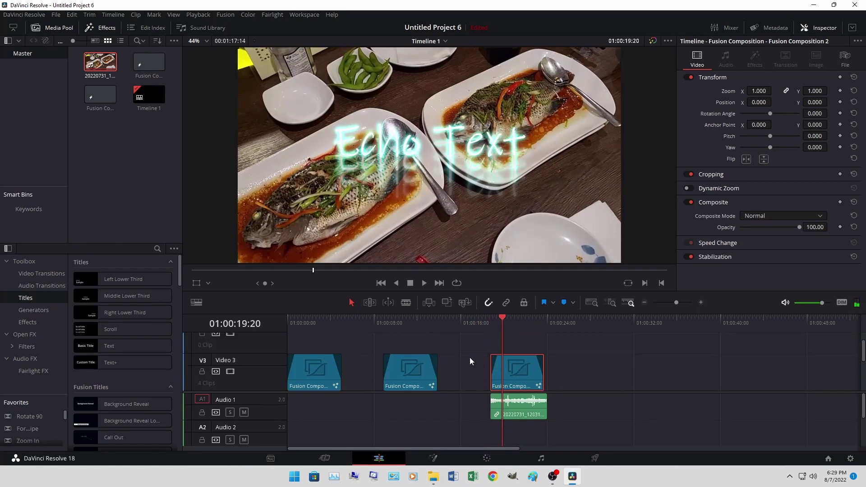
scroll(470, 357, down, 2)
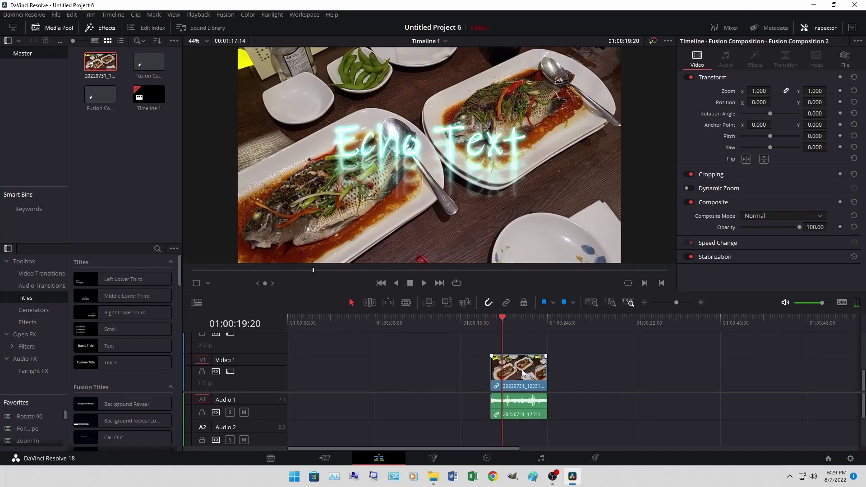